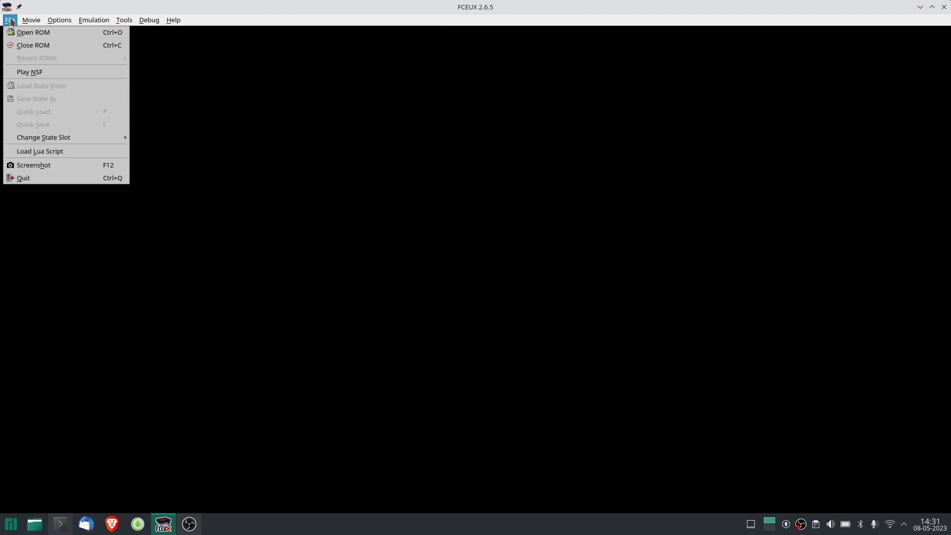
- Open the Super Mario Bros. 3 ROM from the roms folder in the home directory
left_click(19, 33)
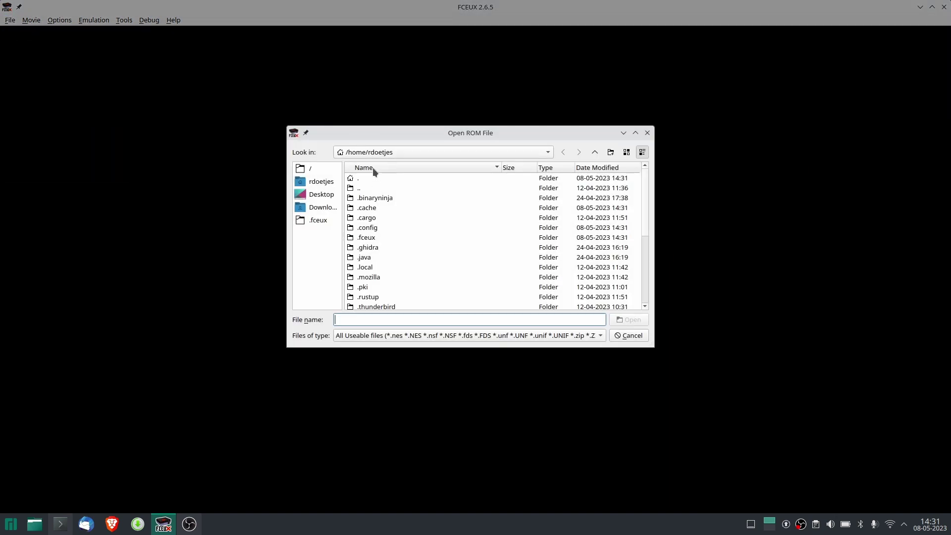
scroll(379, 216, "down", 4)
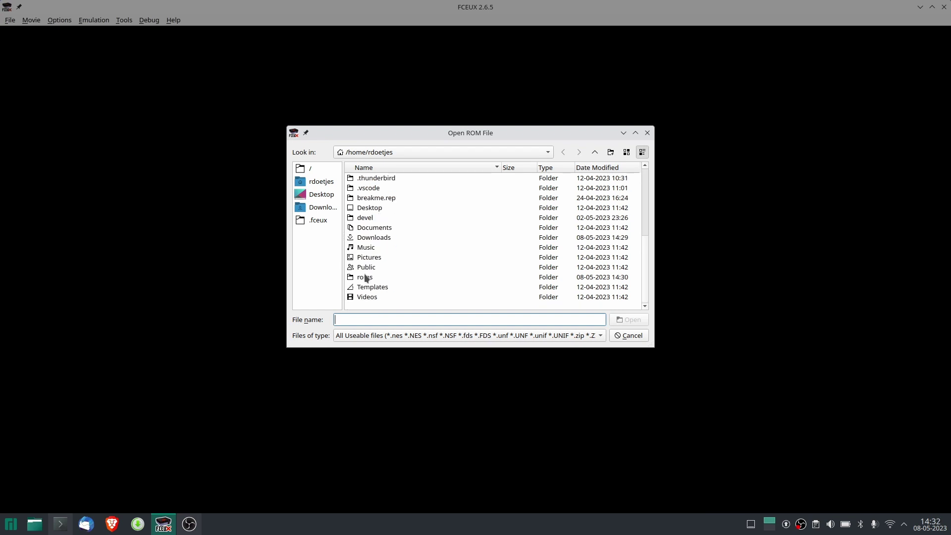
double_click(365, 276)
double_click(373, 198)
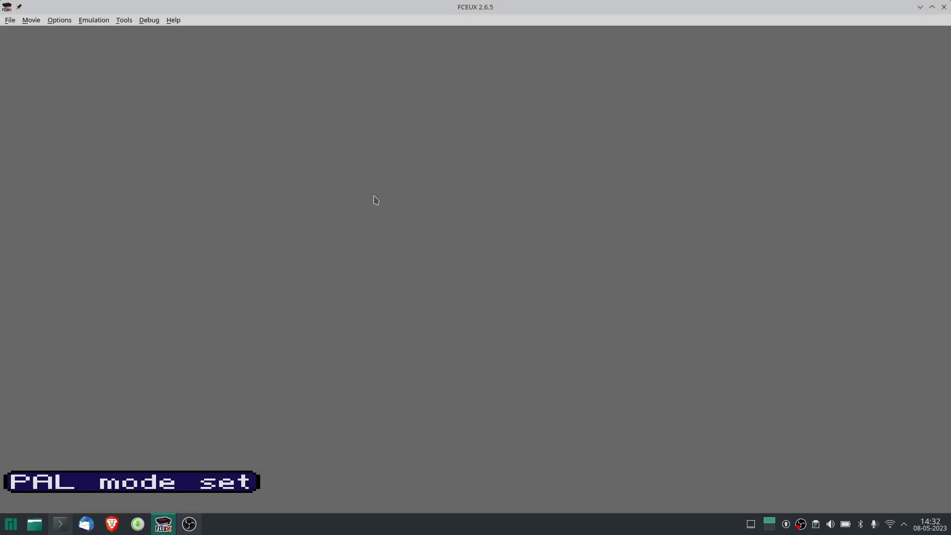
- Open the RAM Search tool and start the game from the Super Mario Bros. 3 title screen
left_click(124, 20)
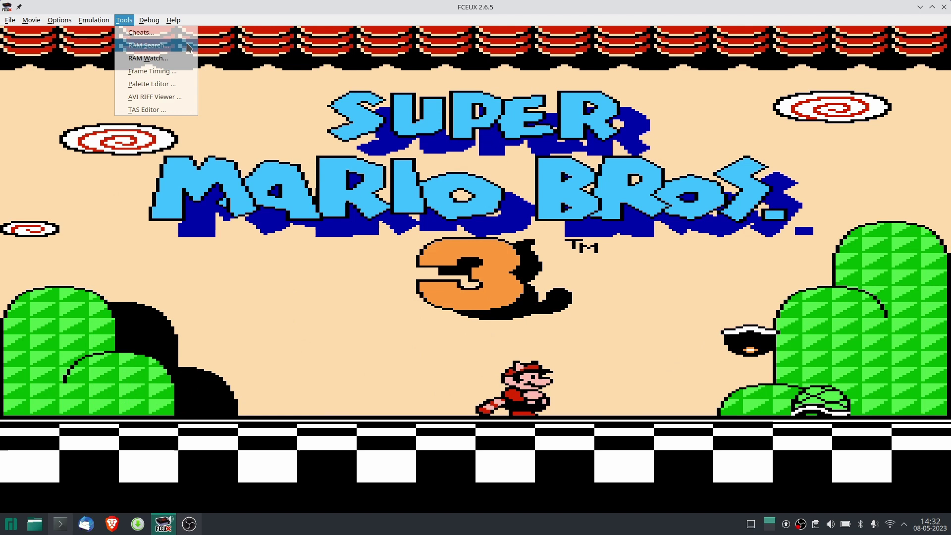
left_click(187, 46)
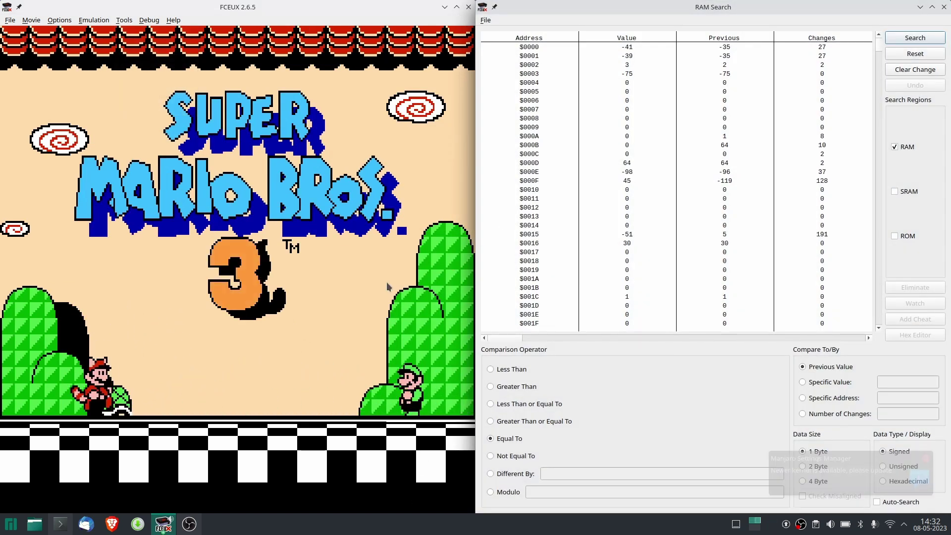
left_click(344, 283)
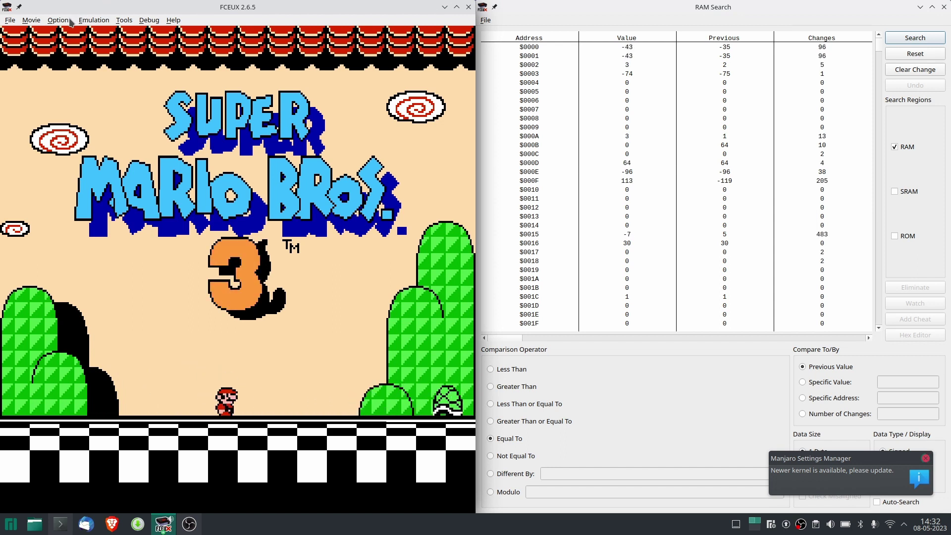
key("F7")
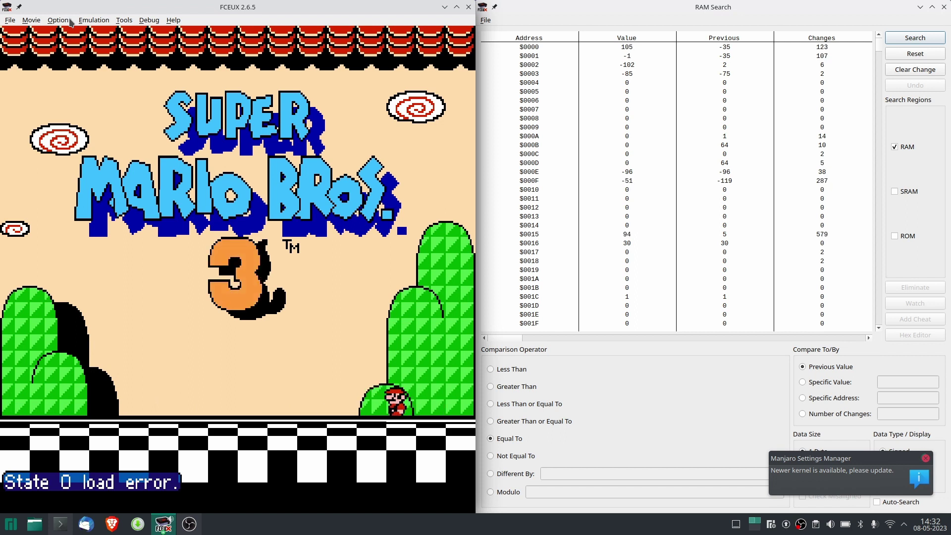
key("Return")
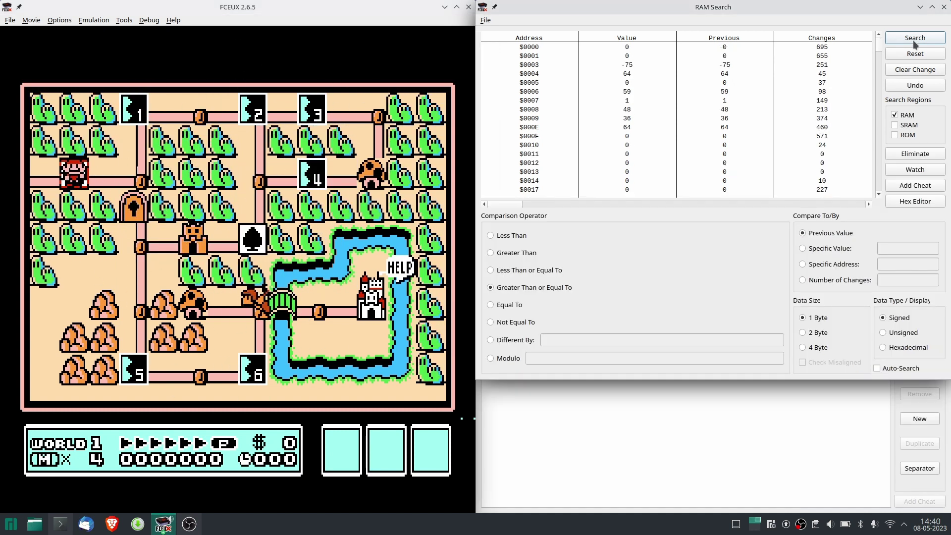
- Narrow the RAM search to addresses with a value equal to the specific value 4
left_click(830, 249)
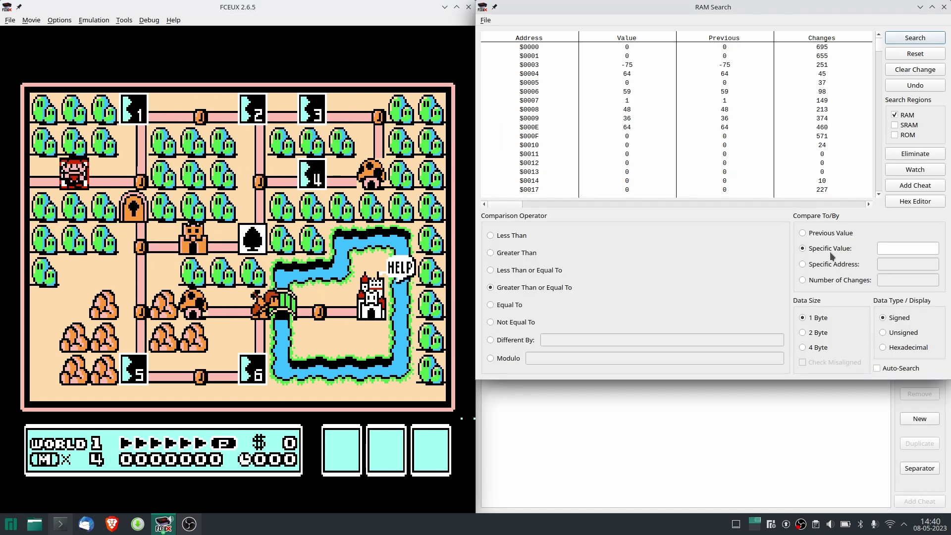
left_click(899, 247)
type("4")
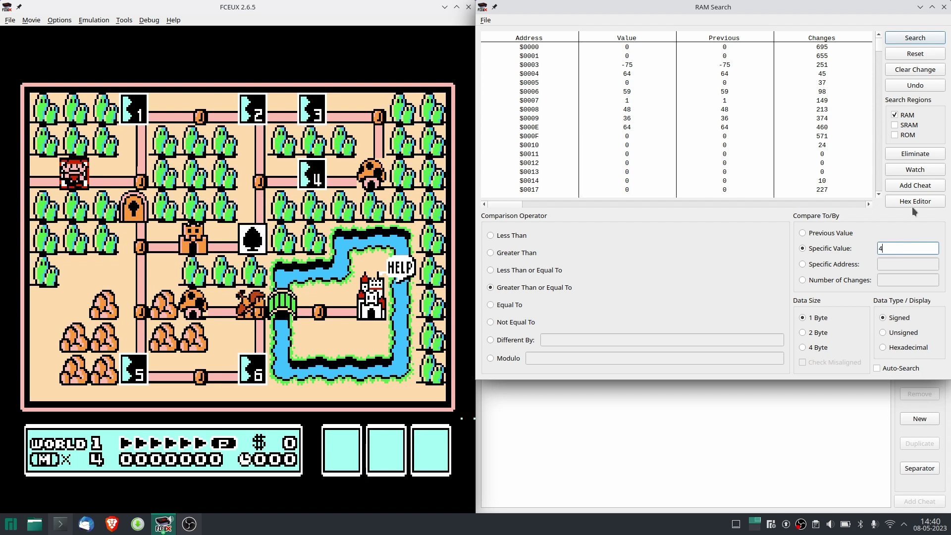
left_click(902, 38)
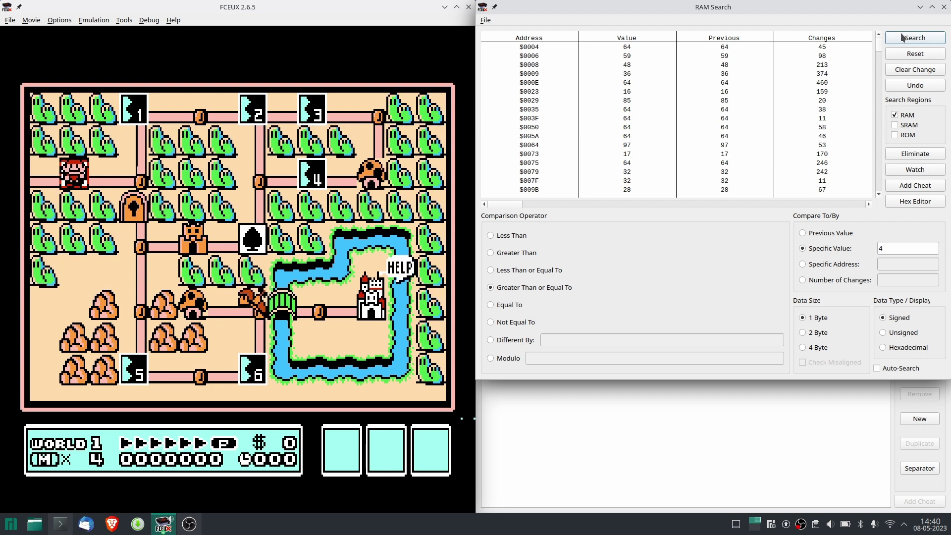
left_click(903, 37)
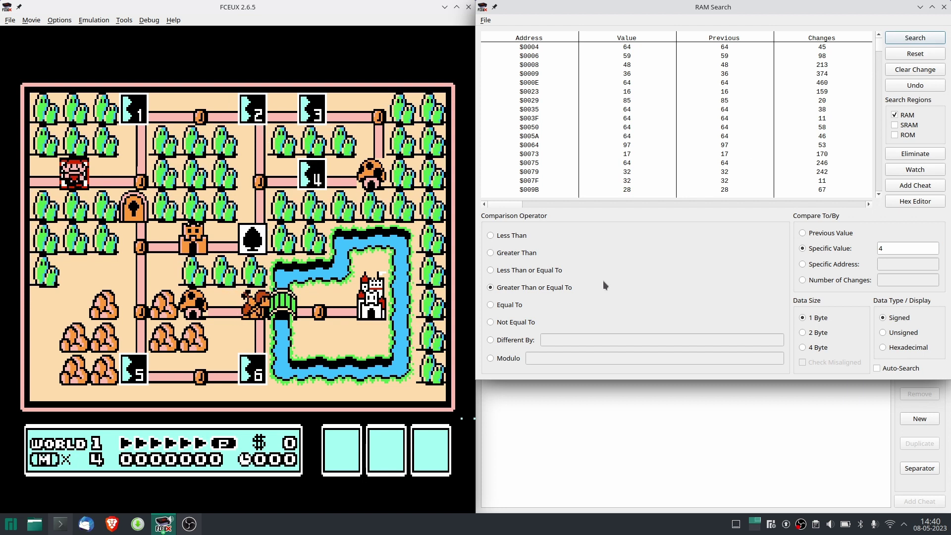
left_click(501, 305)
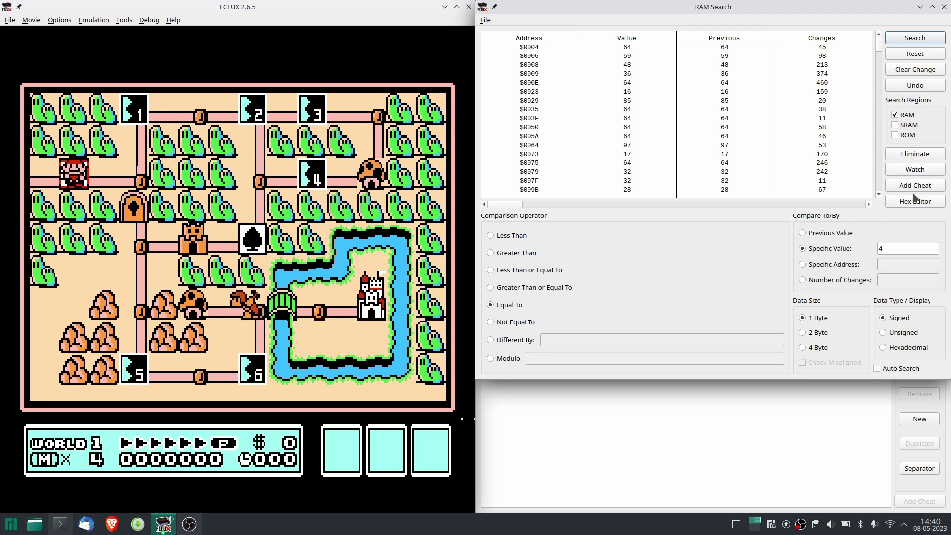
left_click(909, 40)
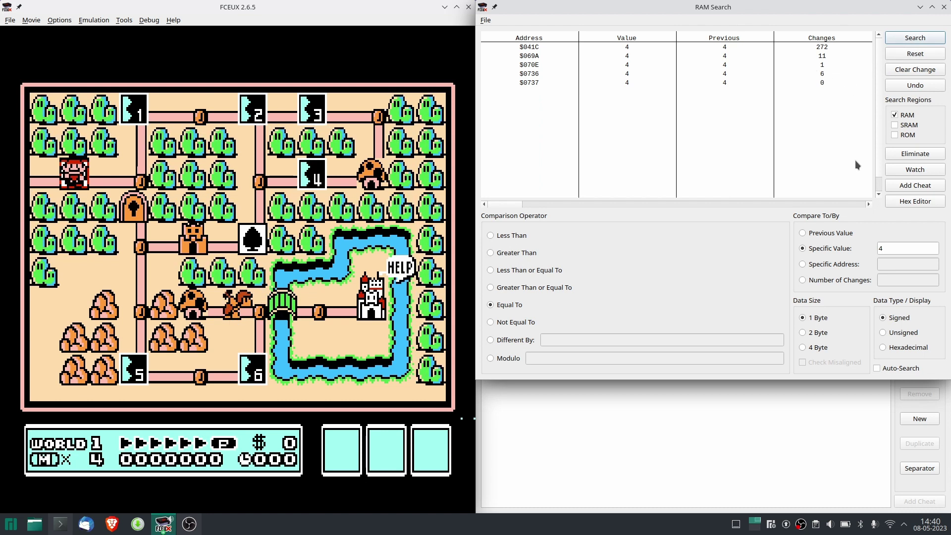
- Try searching the remaining addresses for the specific value 3 and for 4 again
key("BackSpace")
type("3")
left_click(914, 38)
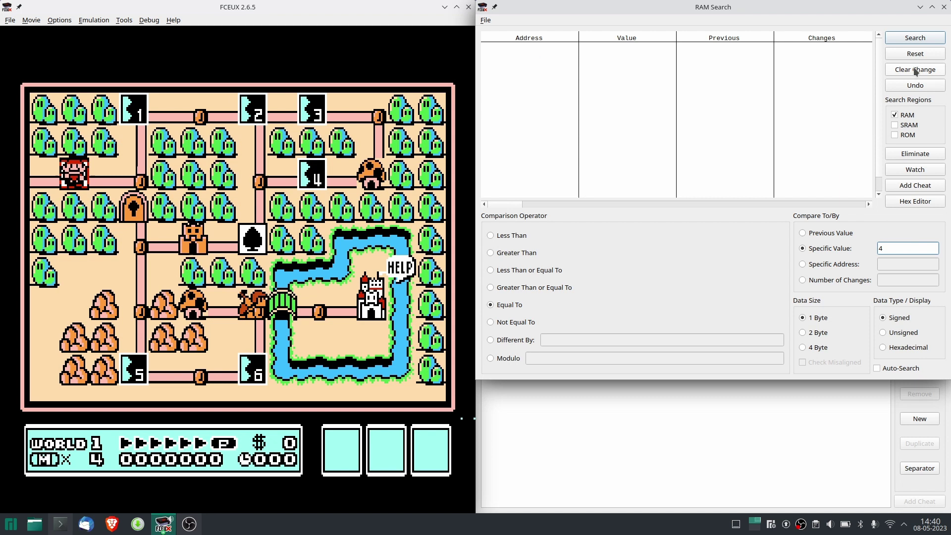
left_click(914, 39)
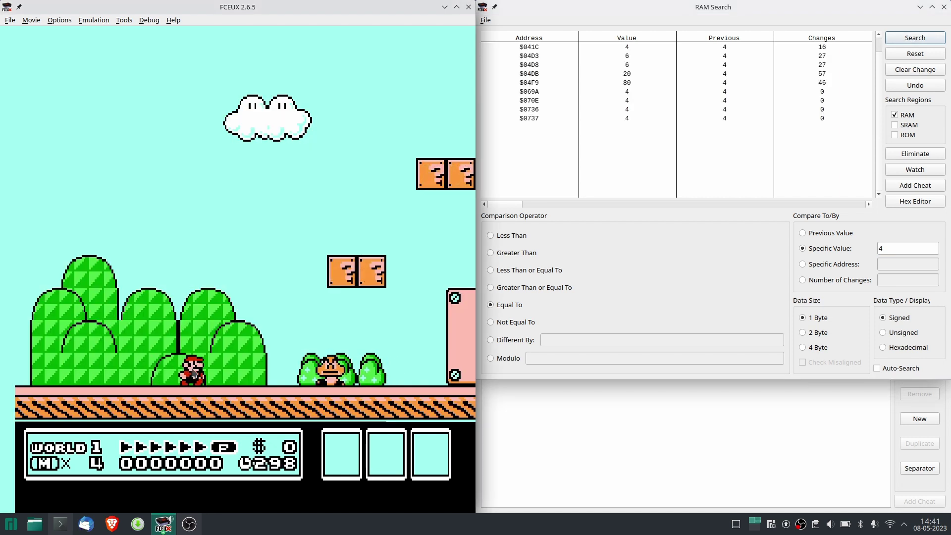
- Lose a life by running Mario into the Goomba and pick address $0736 in the RAM search results
key("Right")
key("f")
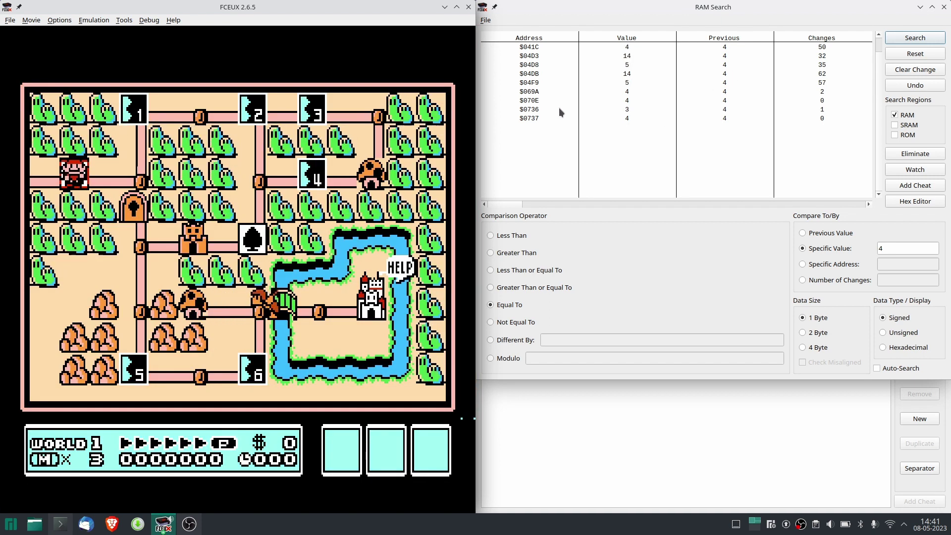
left_click(522, 110)
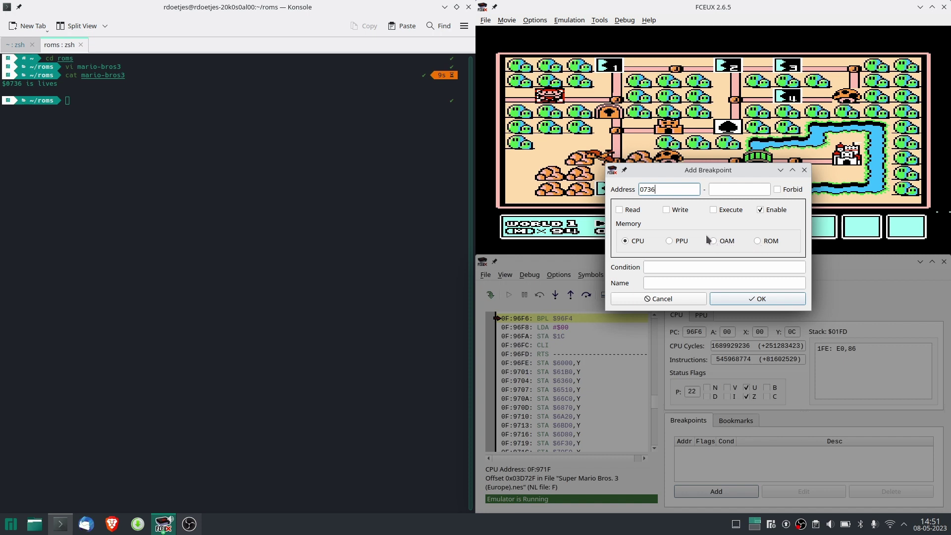
- Add a disabled CPU write breakpoint on address 0736 with the name lives_update
left_click(760, 212)
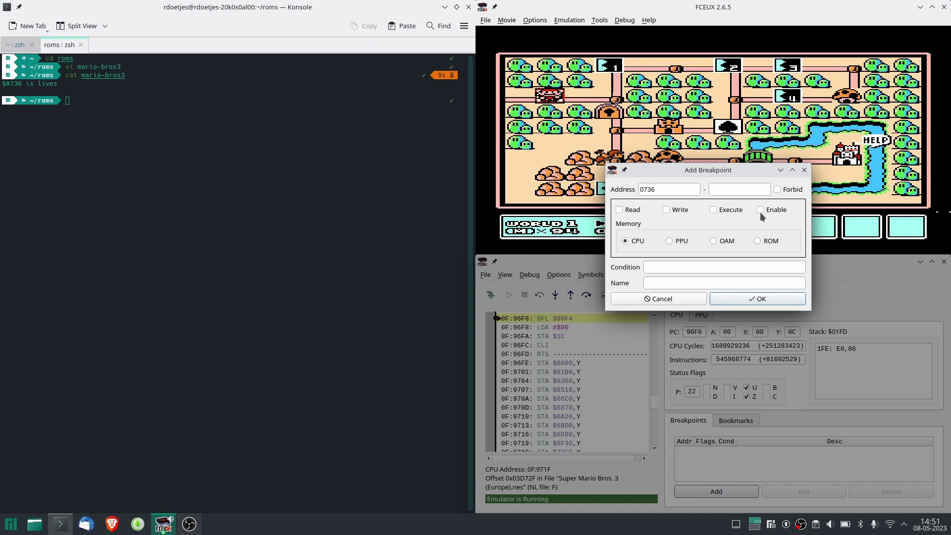
left_click(667, 210)
left_click(691, 282)
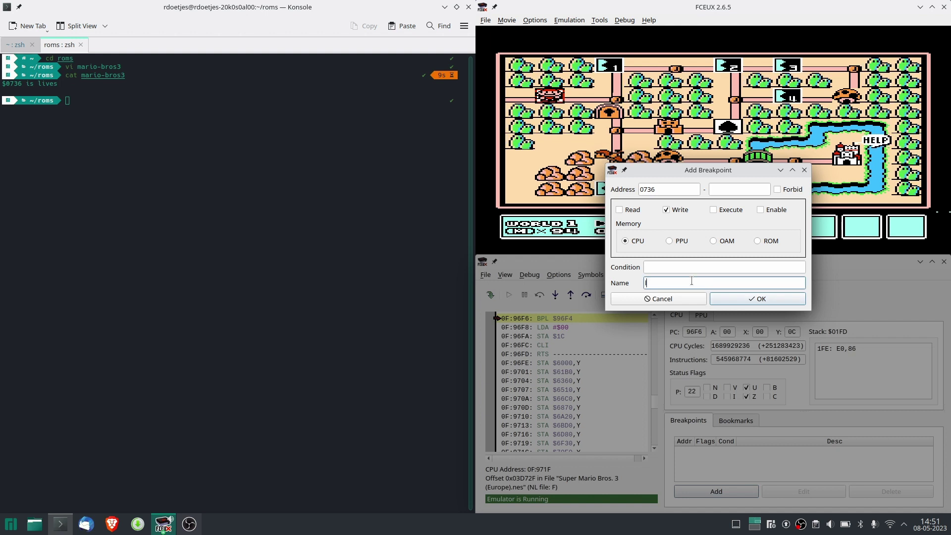
type("lives_up")
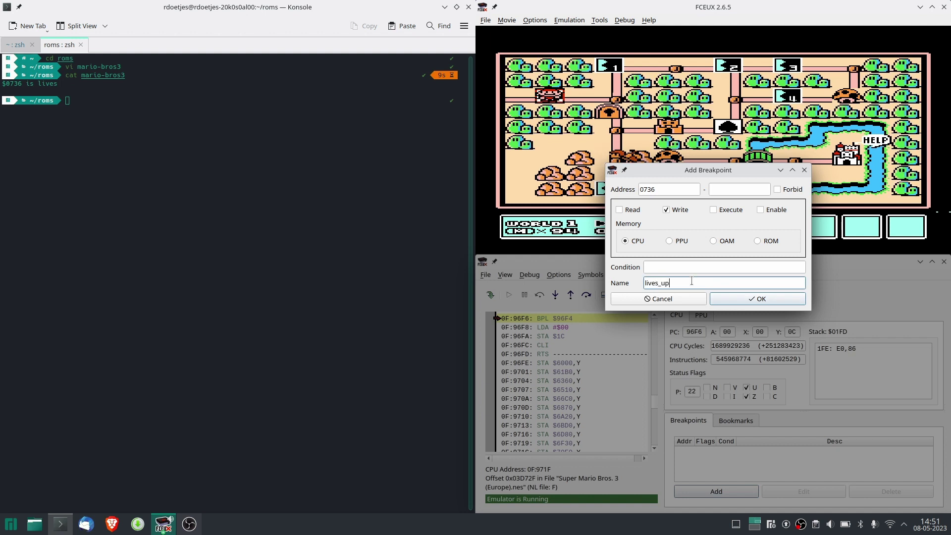
type("date")
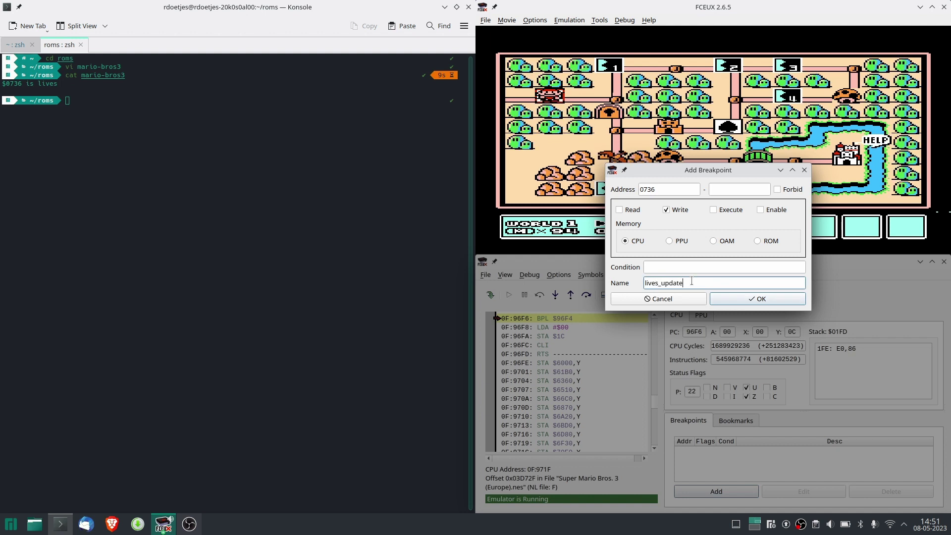
left_click(762, 298)
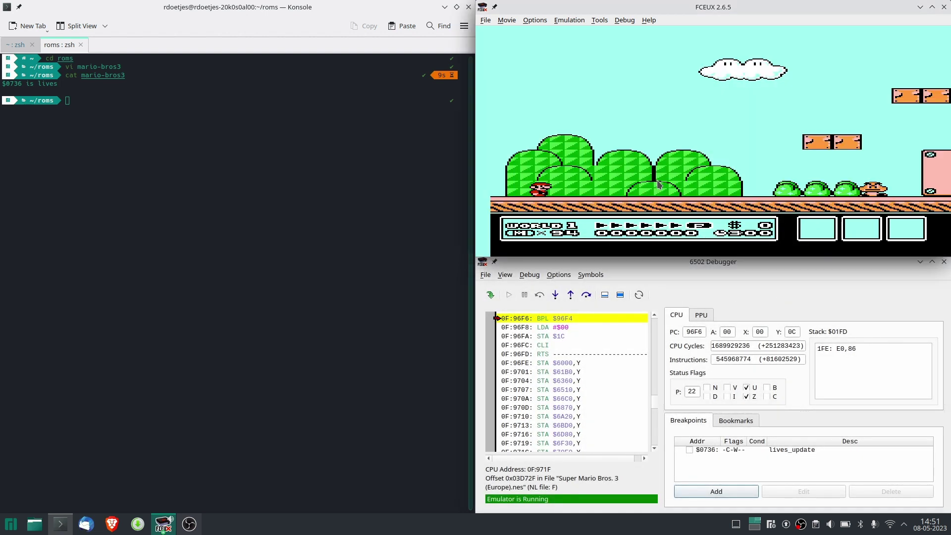
- Lose a life to the Goomba with the breakpoint off, and enable the lives_update breakpoint on the world map
key("Right")
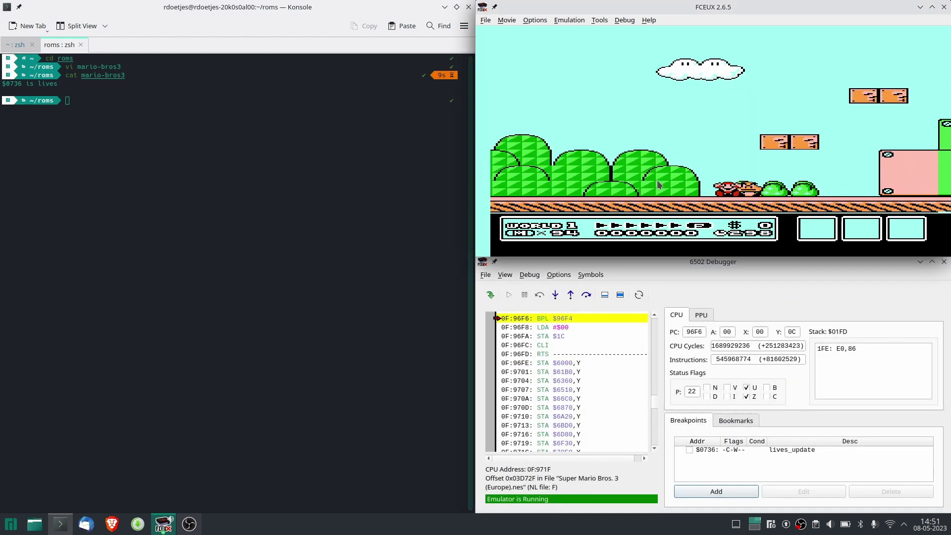
key("f")
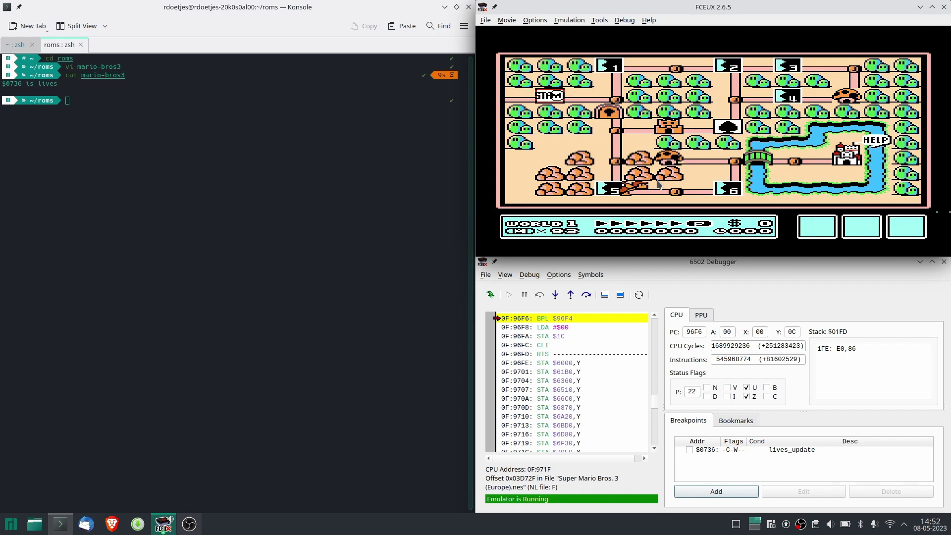
left_click(688, 450)
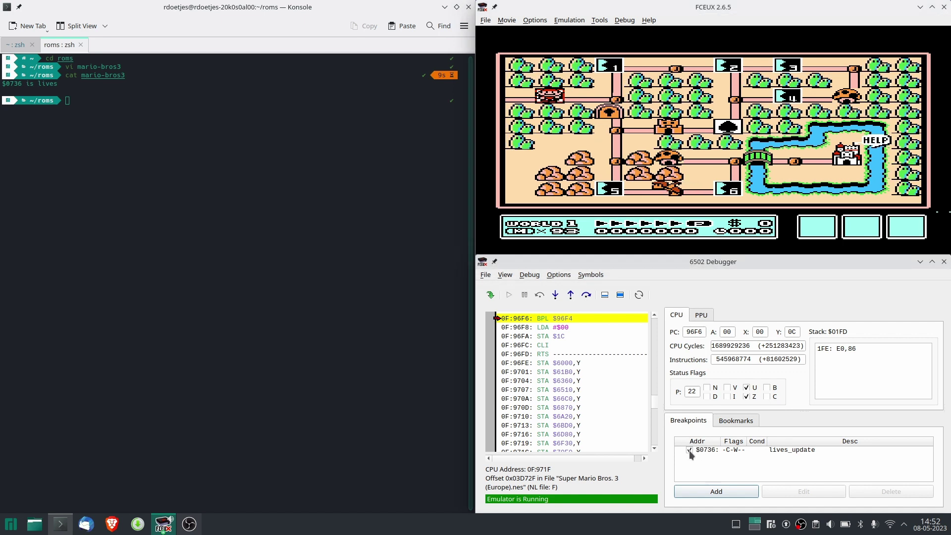
- Enter level 1 and run Mario into the Goomba to trigger the lives_update breakpoint
left_click(670, 84)
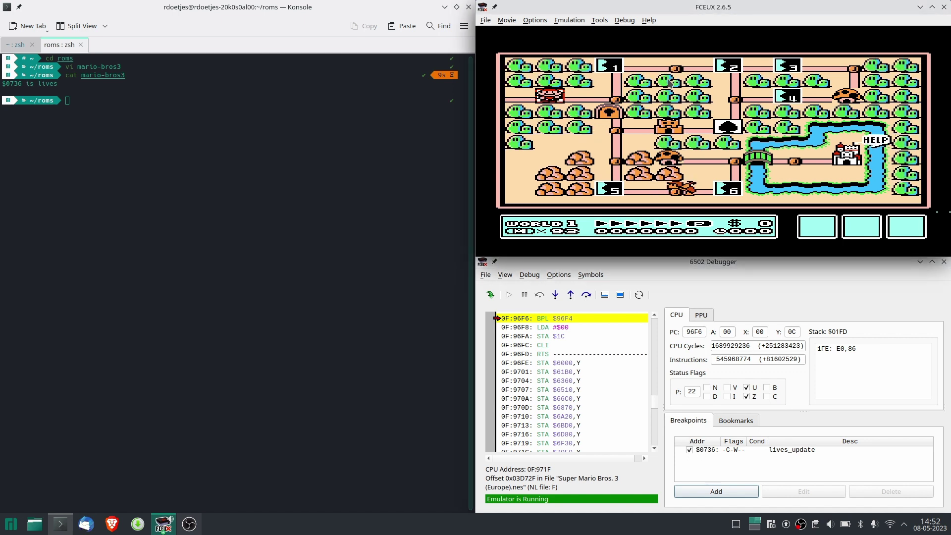
key("Right")
key("Up")
key("f")
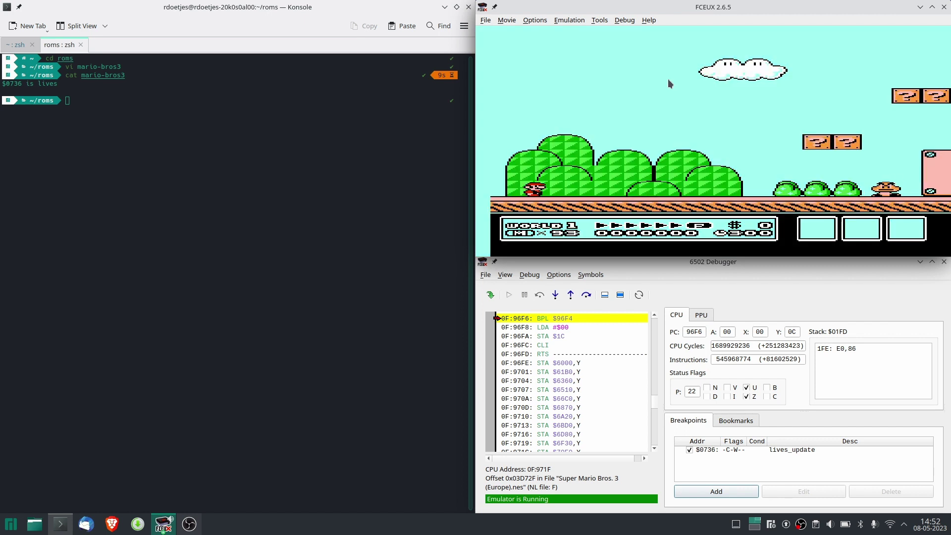
key("Right")
key("f")
key("Right")
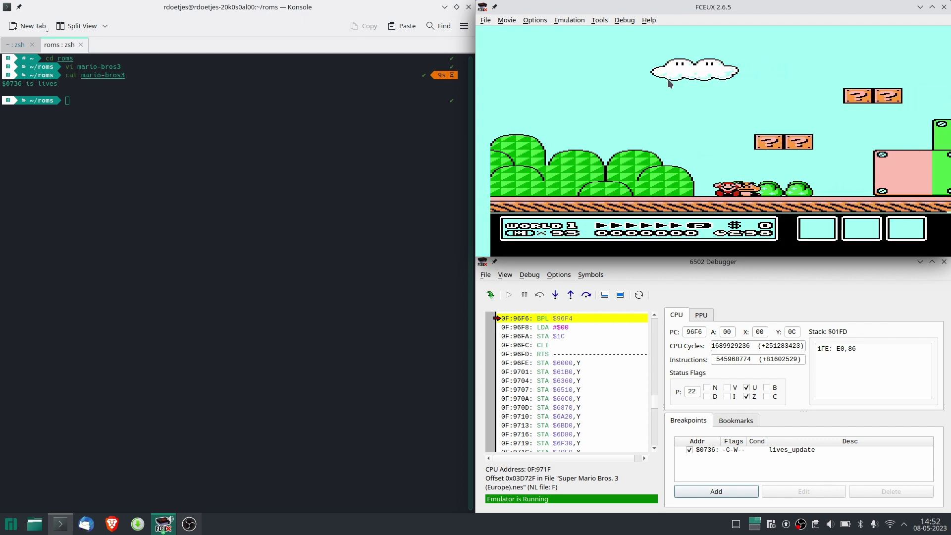
key("f")
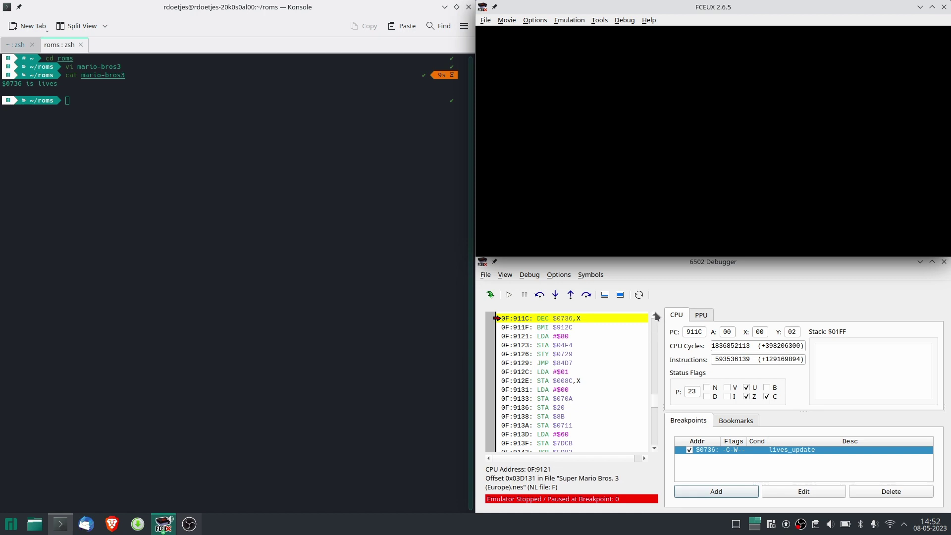
- Add the line "0f:911C DEC $0736,X" to the mario-bros3 notes file in nvim and save it
left_click(214, 303)
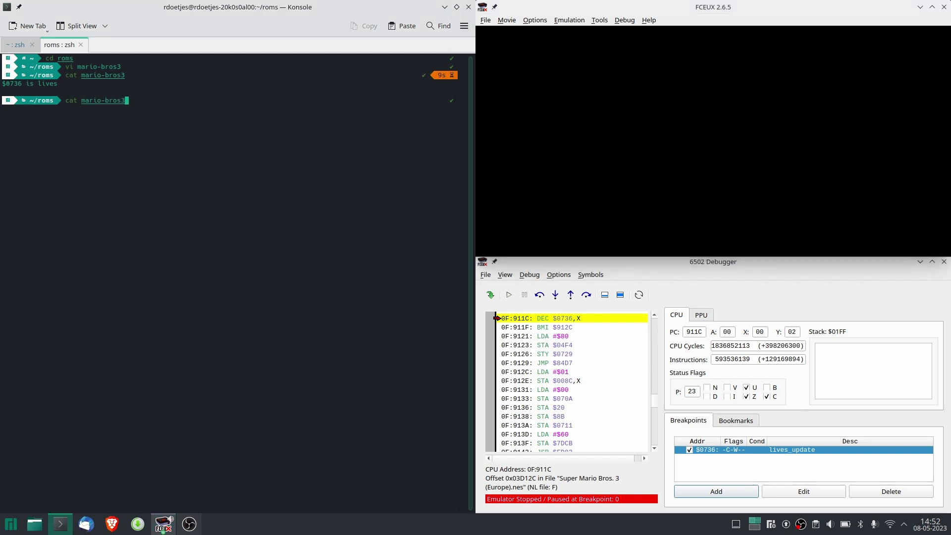
key("Return")
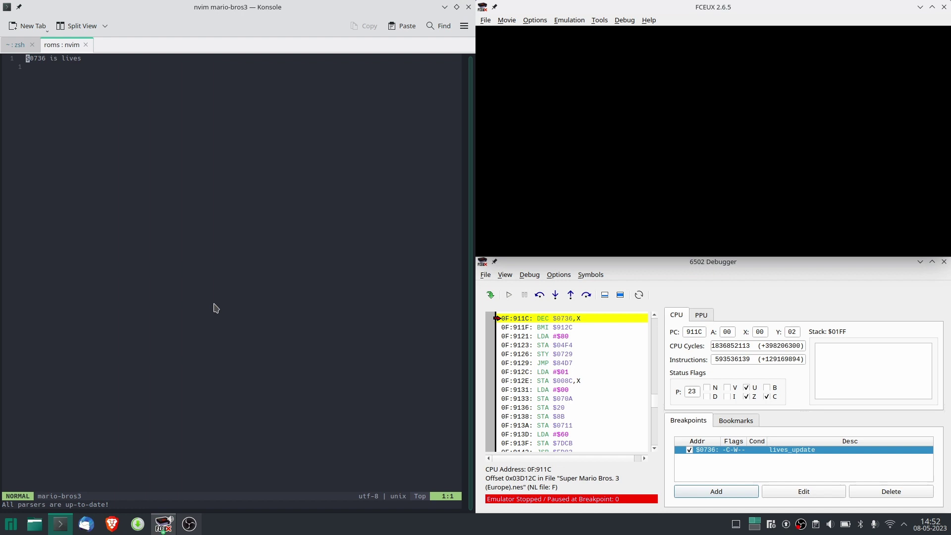
key("o")
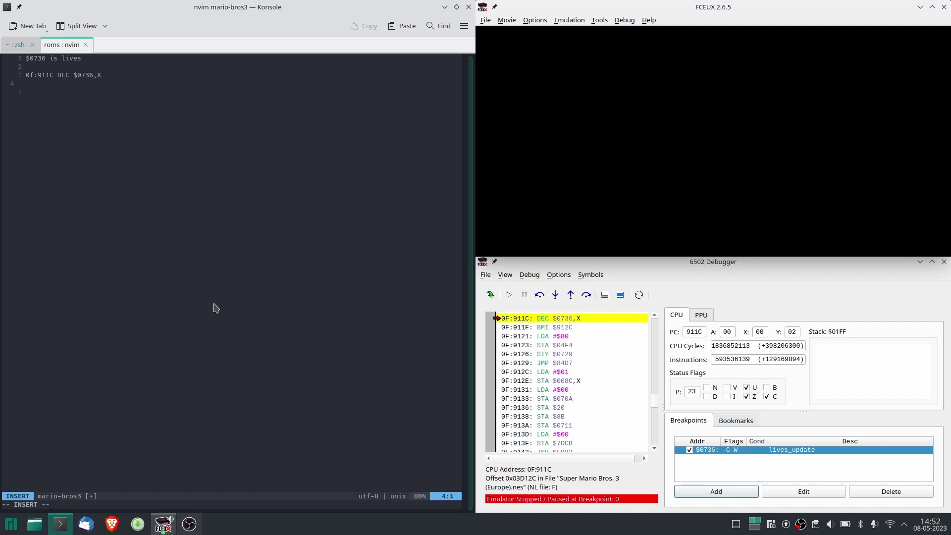
type("w")
key("Return")
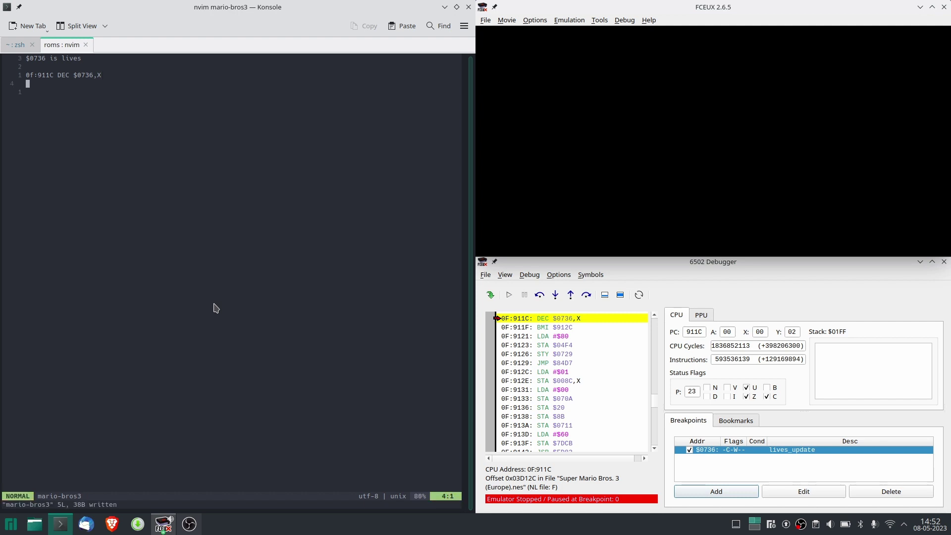
- Examine the instructions surrounding the DEC $0736,X line at 0F:911C in the debugger's disassembly
double_click(568, 349)
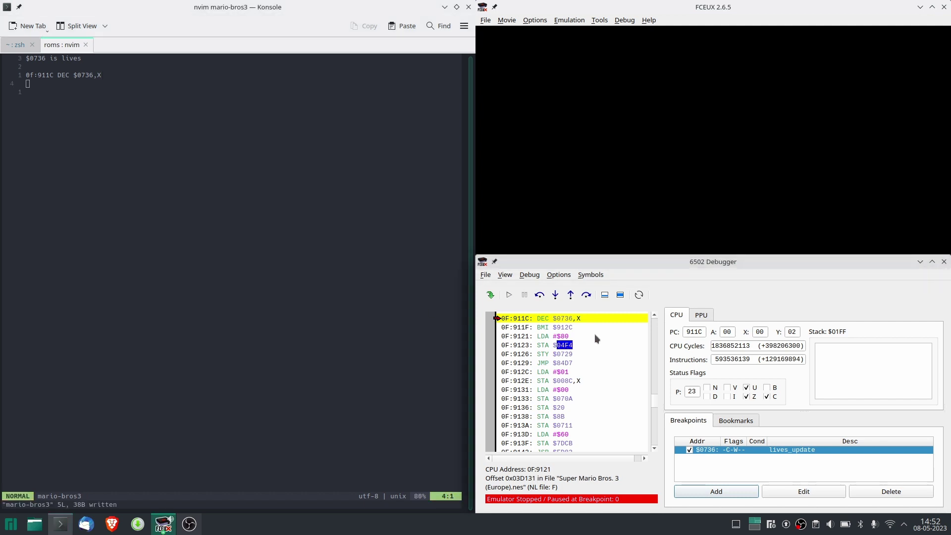
left_click(654, 314)
left_click(654, 314)
left_click(654, 314)
left_click(654, 315)
left_click(654, 314)
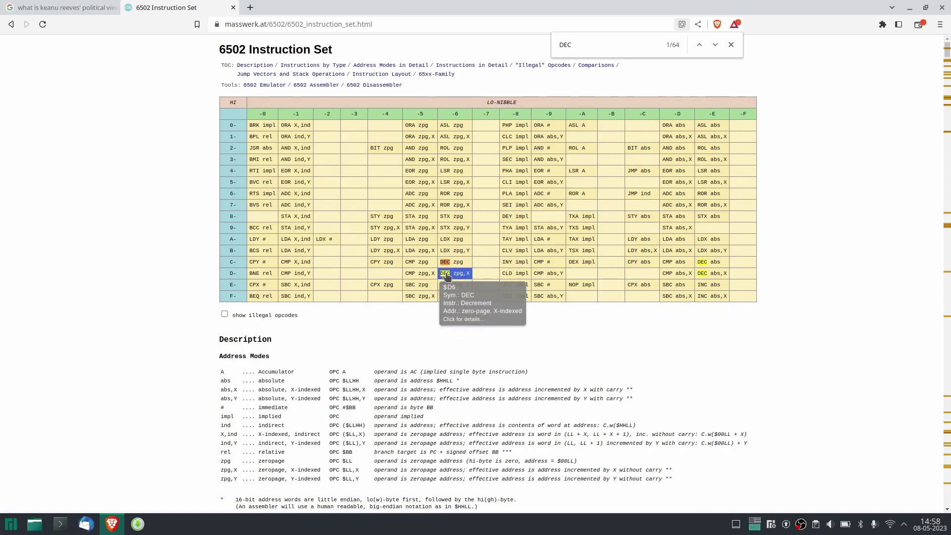
- Look up the opcode for DEC in absolute,X addressing in the 6502 Instruction Set reference in the browser
left_click(447, 275)
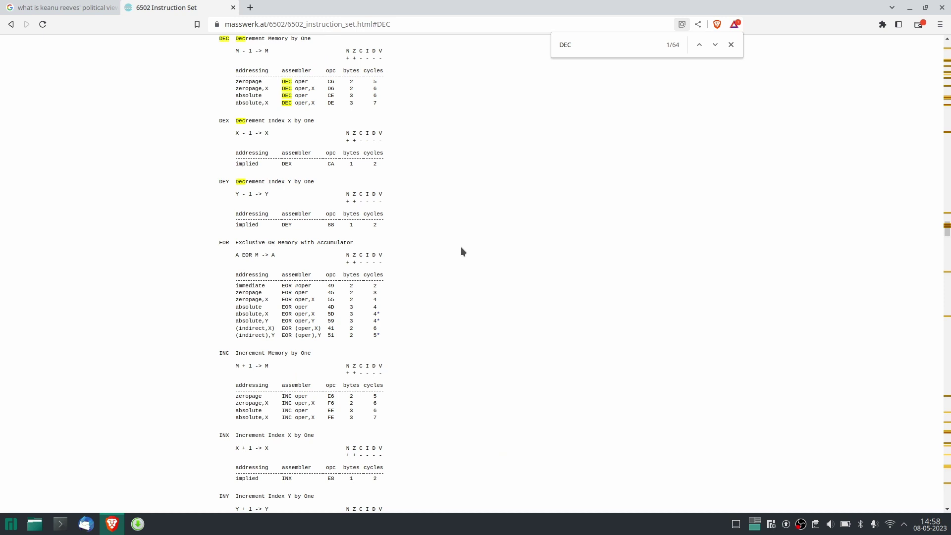
double_click(331, 103)
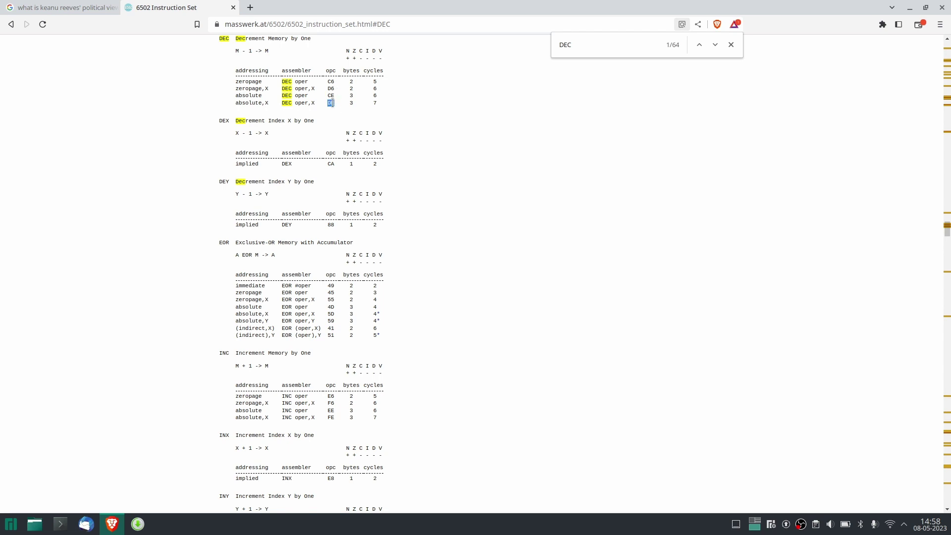
left_click(447, 105)
- Search the 6502 reference for INC and look up its absolute,X opcode
key("ctrl+f")
type("INC")
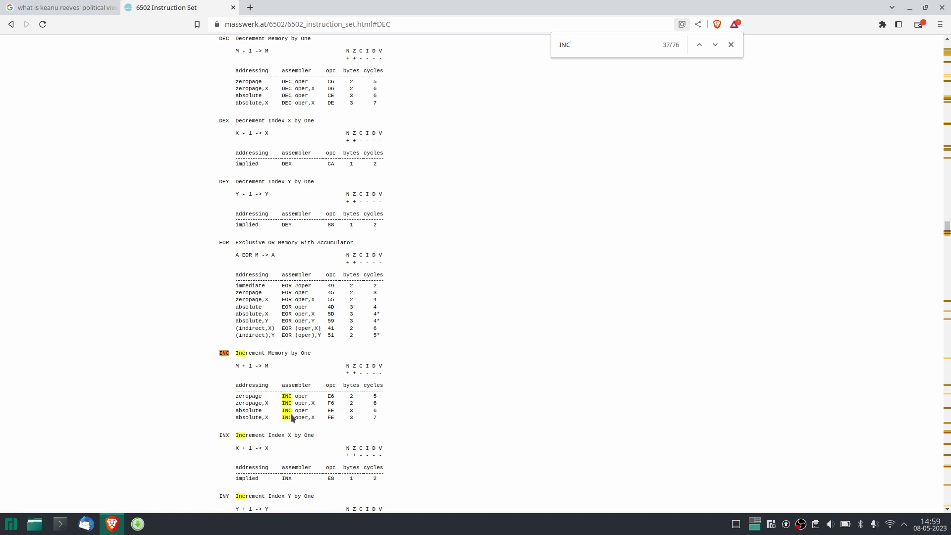
left_click_drag(278, 415, 311, 418)
double_click(330, 418)
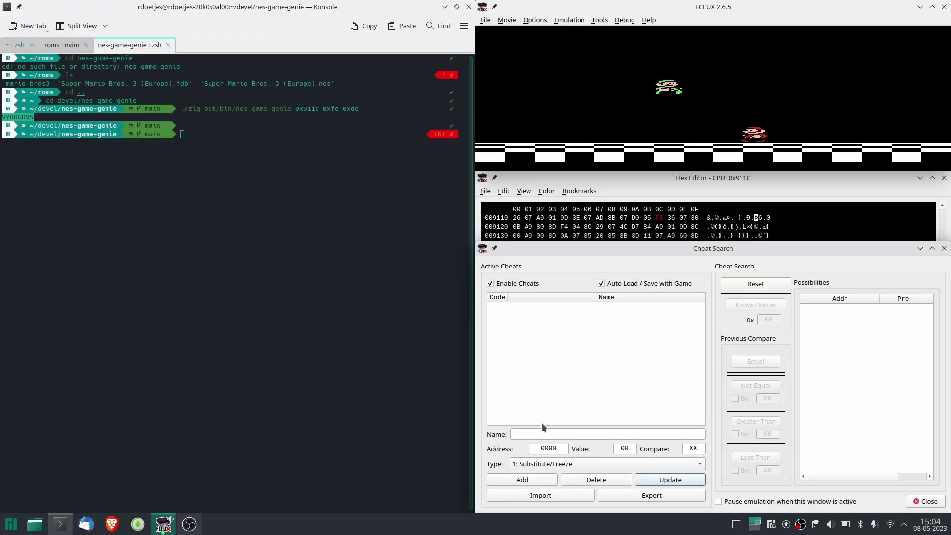
- Name the new cheat "128 lives" and set its address to 911C in FCEUX's Cheat Search
left_click(531, 433)
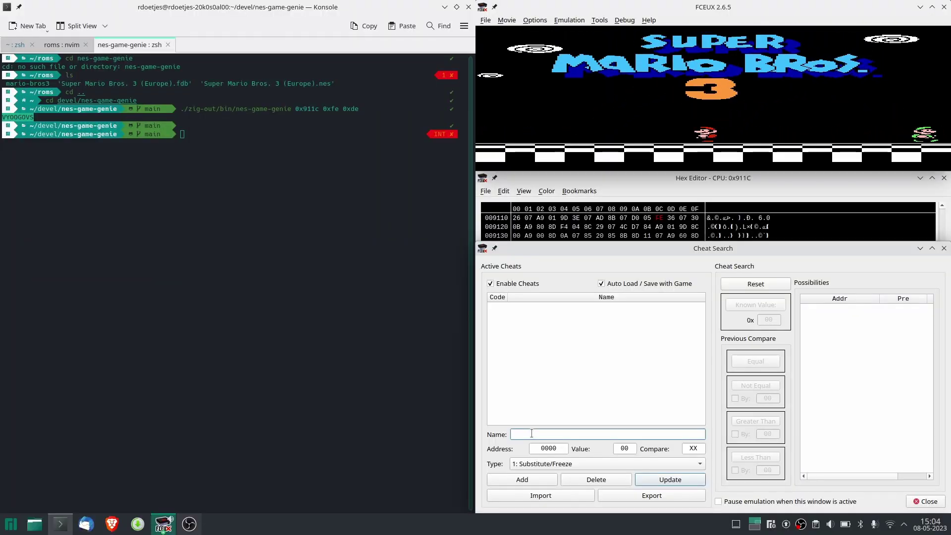
type("128 lives")
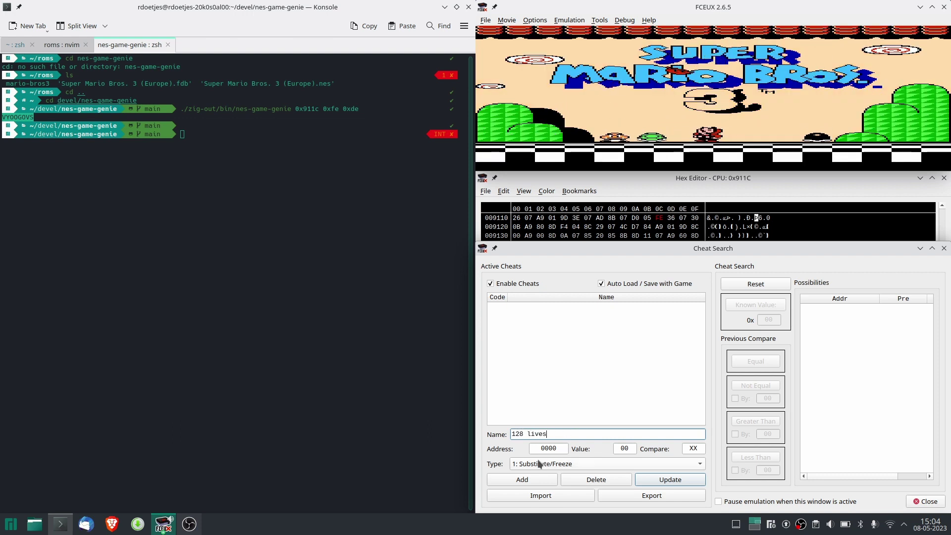
left_click(544, 447)
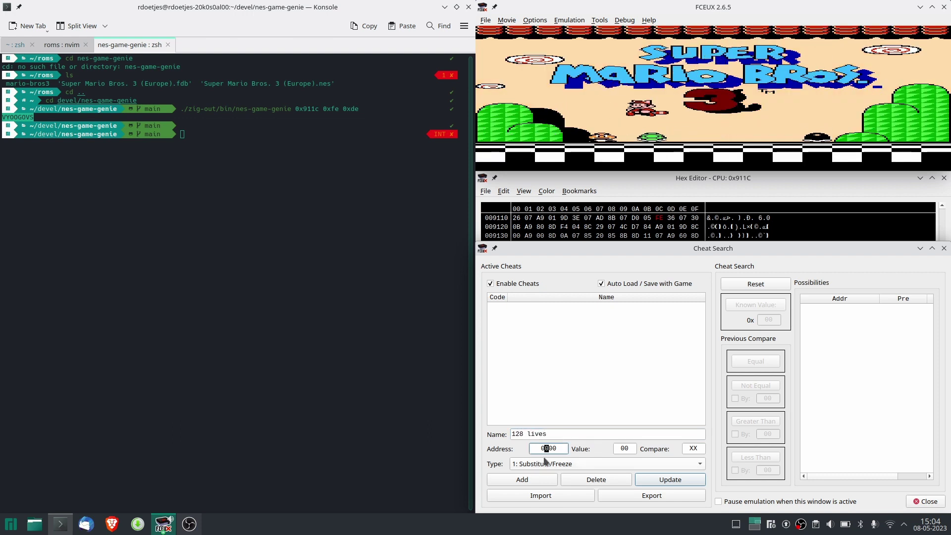
double_click(543, 448)
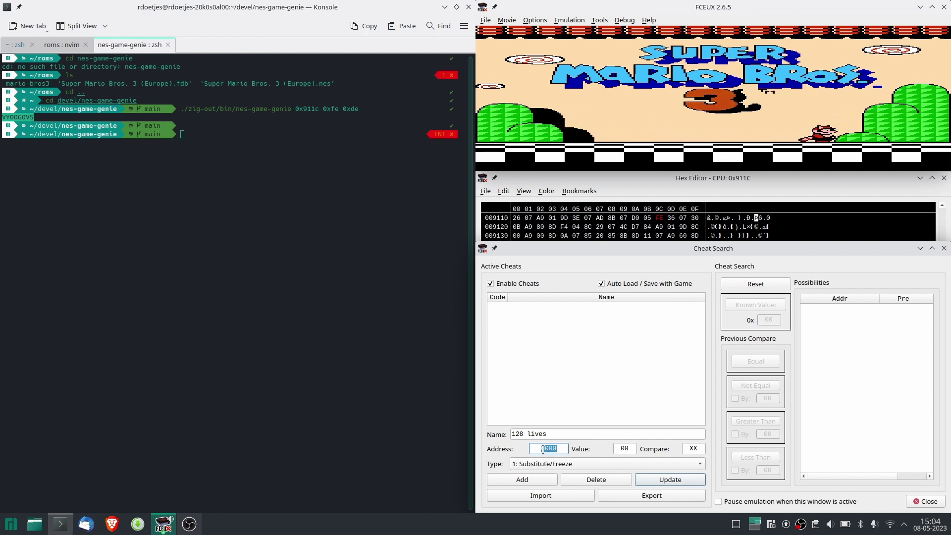
left_click(545, 448)
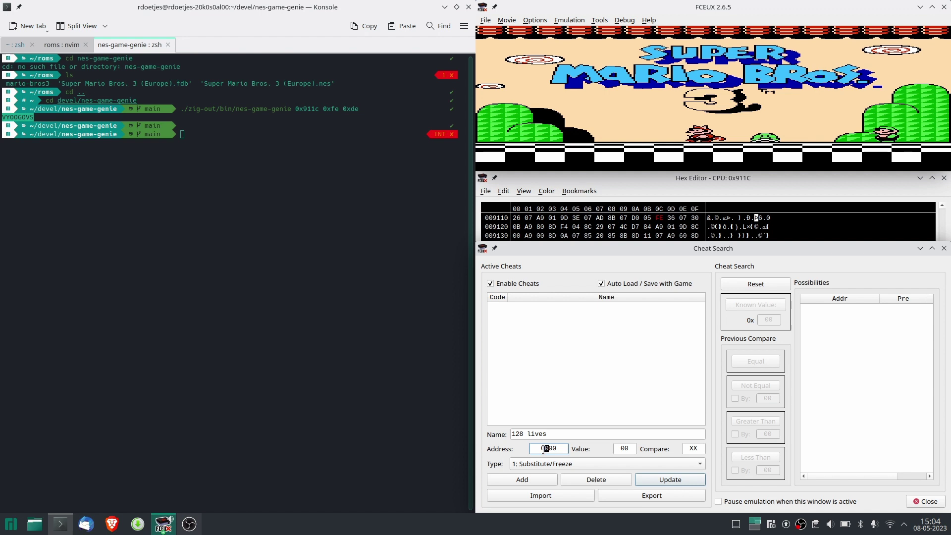
type("11")
left_click(543, 448)
type("9")
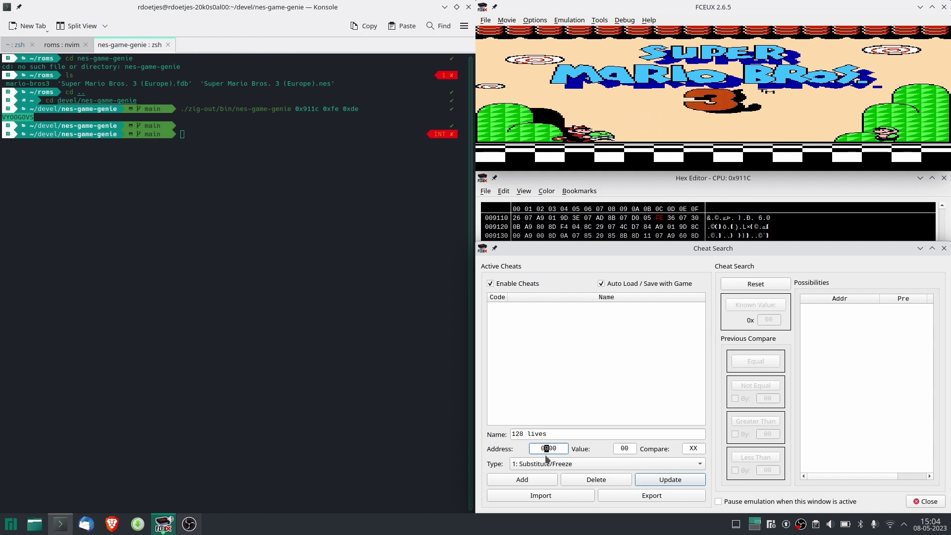
type("11C")
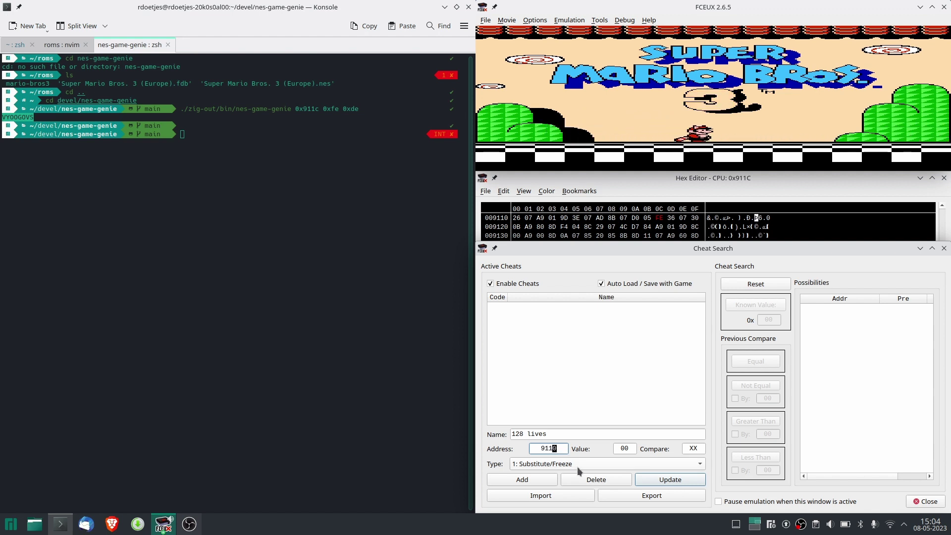
- Set the cheat's value to FE and its compare value to DE, and add it to the active cheats
key("Tab")
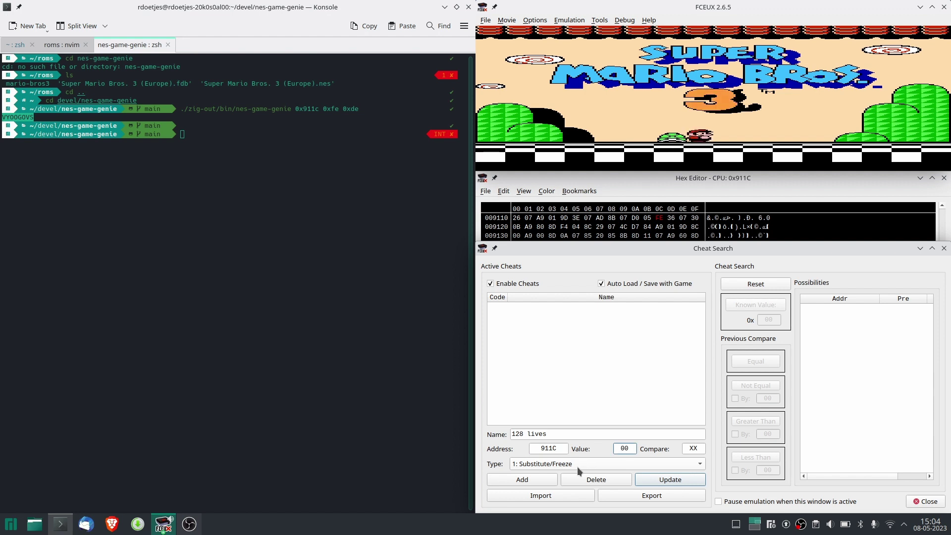
type("FE")
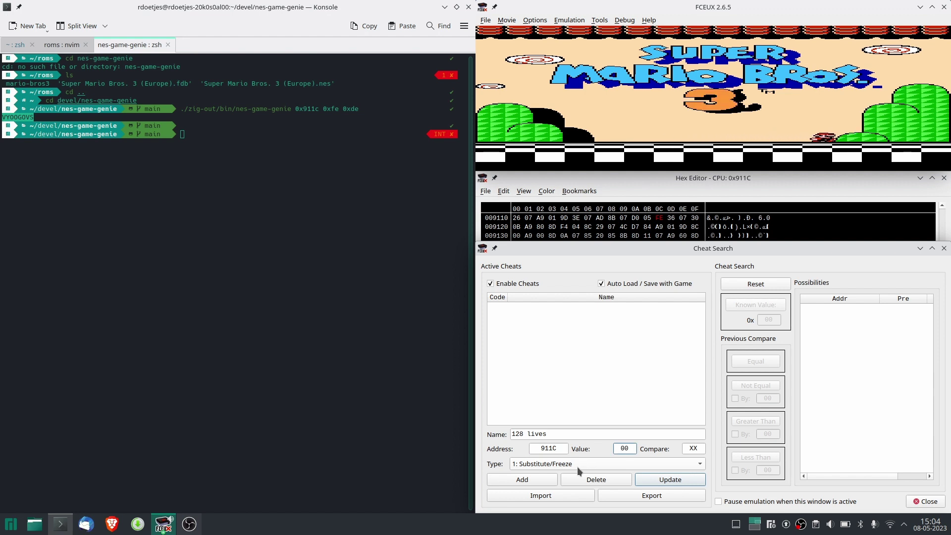
key("Tab")
type("DE")
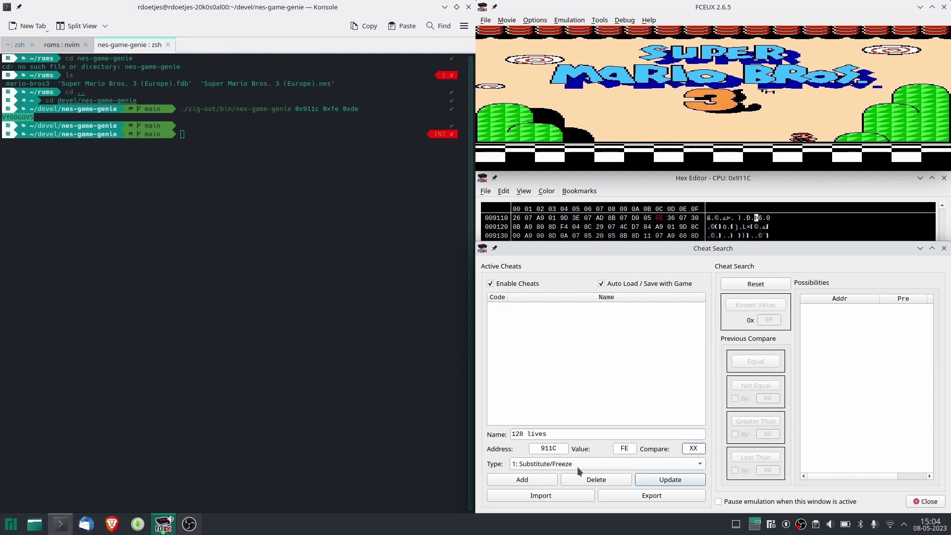
left_click(543, 479)
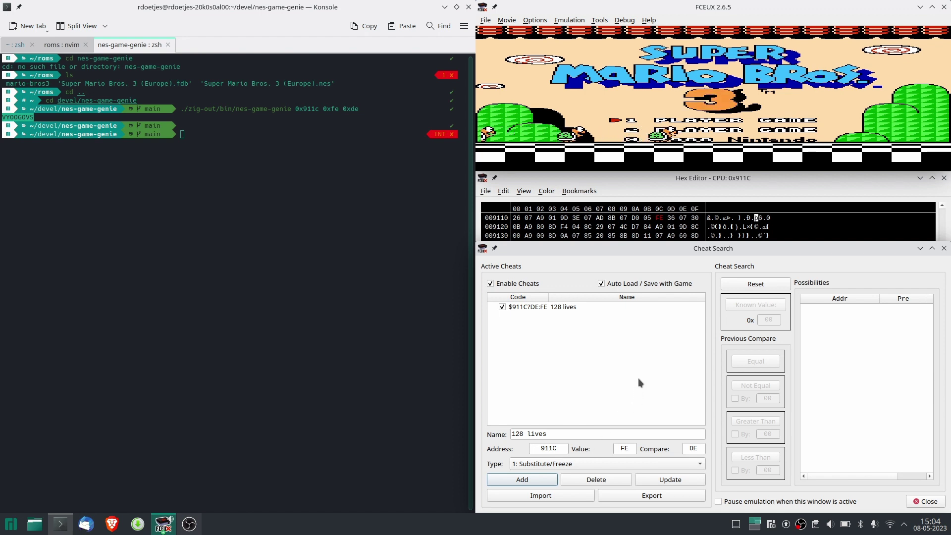
left_click(571, 307)
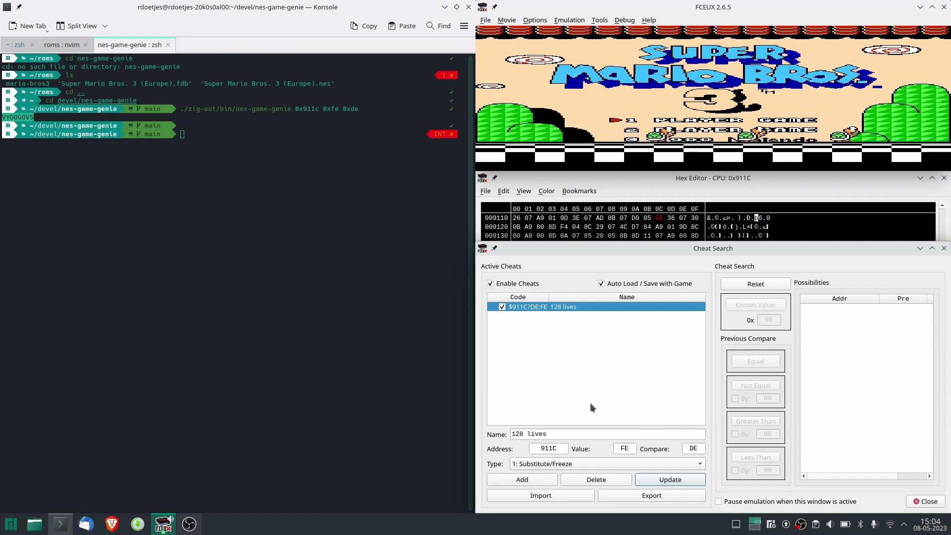
- Switch to the maximized game window and enter level 1 from the World 1 map
key("super+Page_Up")
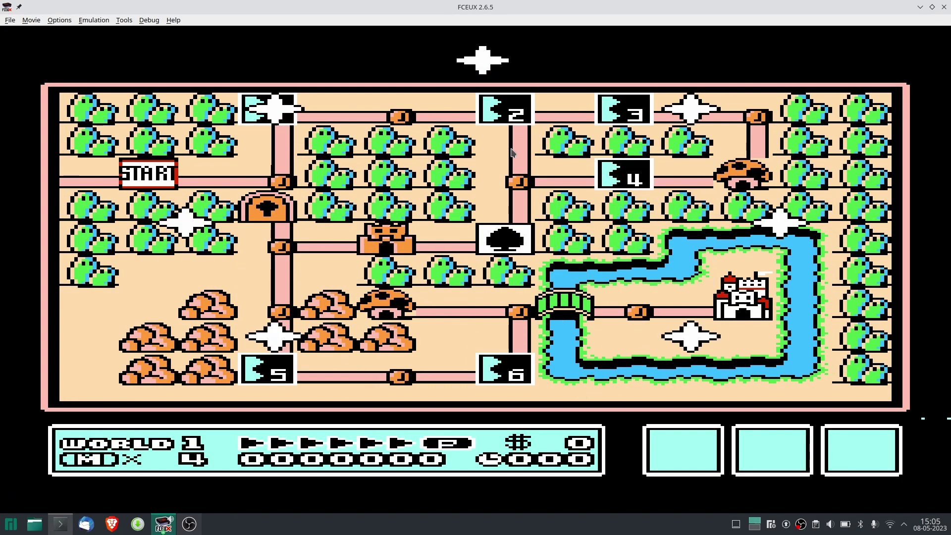
key("Right")
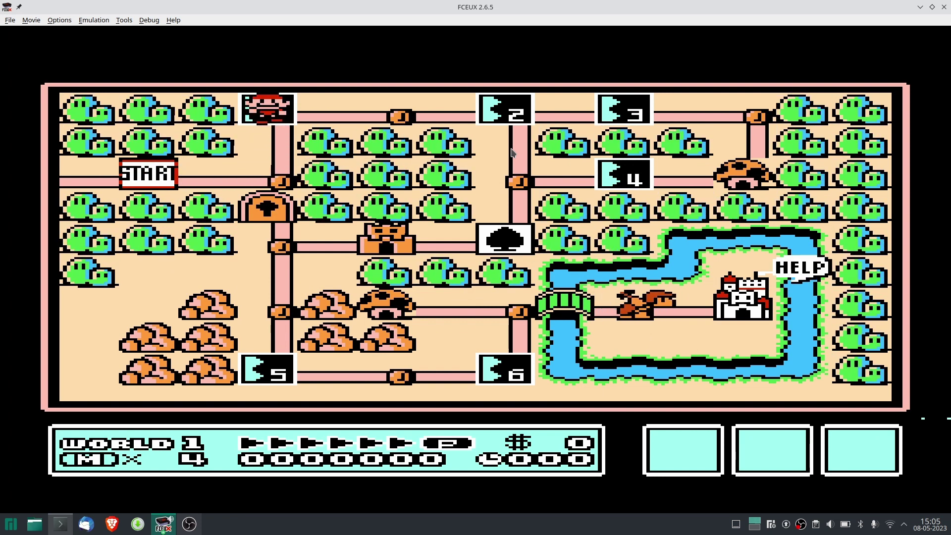
key("f")
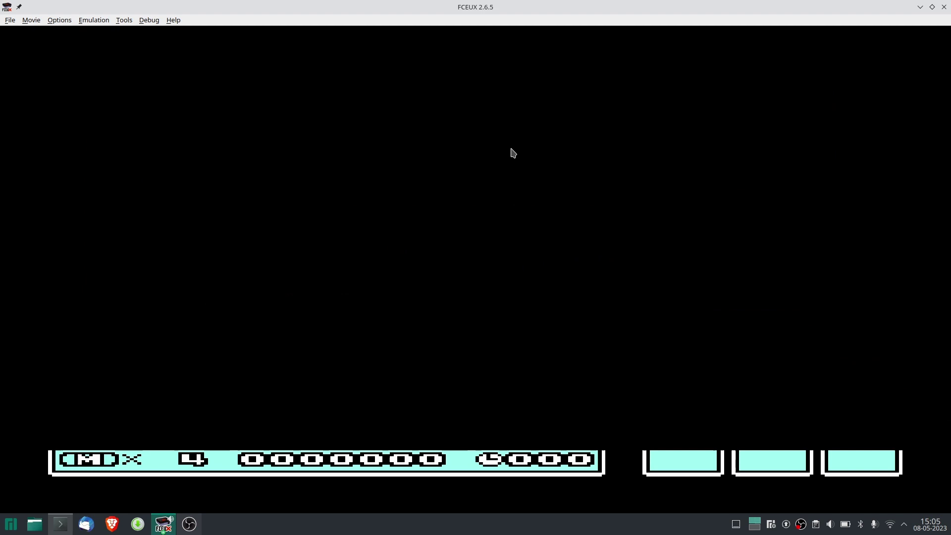
- Stomp the Goomba in level 1 and run Mario on to the fire-spitting plant's pipe to lose a life
key("Right")
key("f")
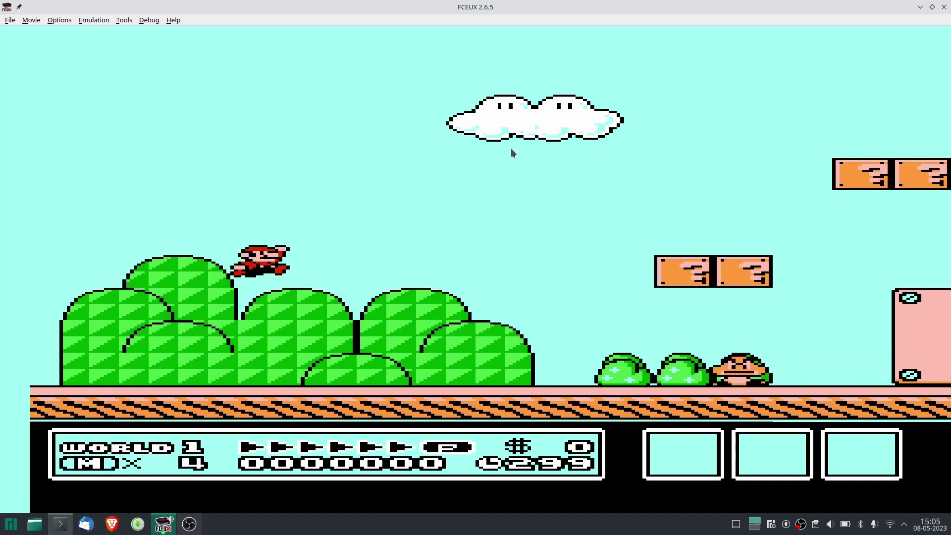
key("f")
key("Right")
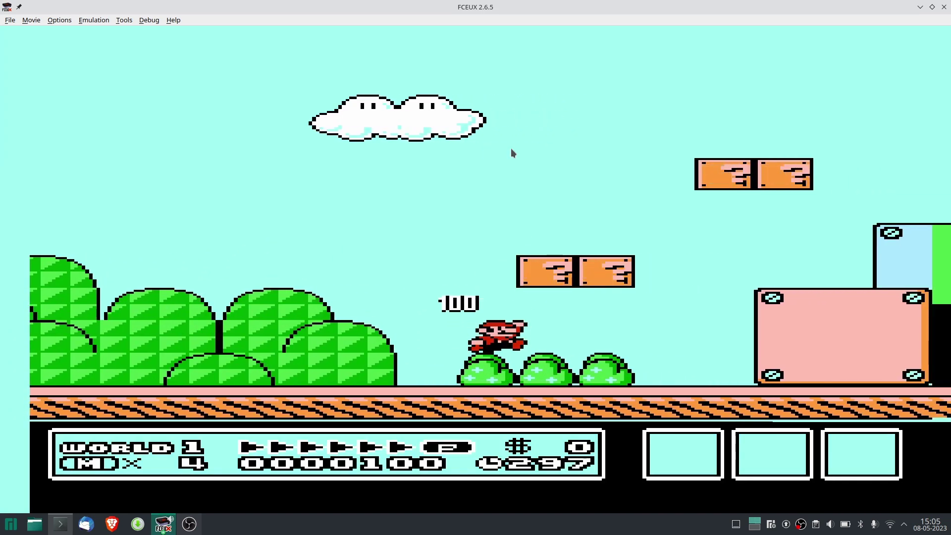
key("f")
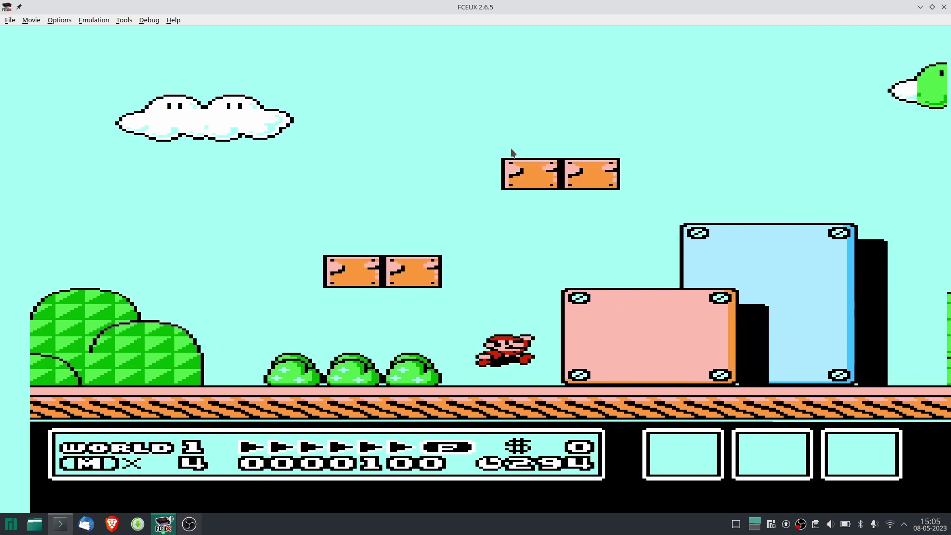
key("Right")
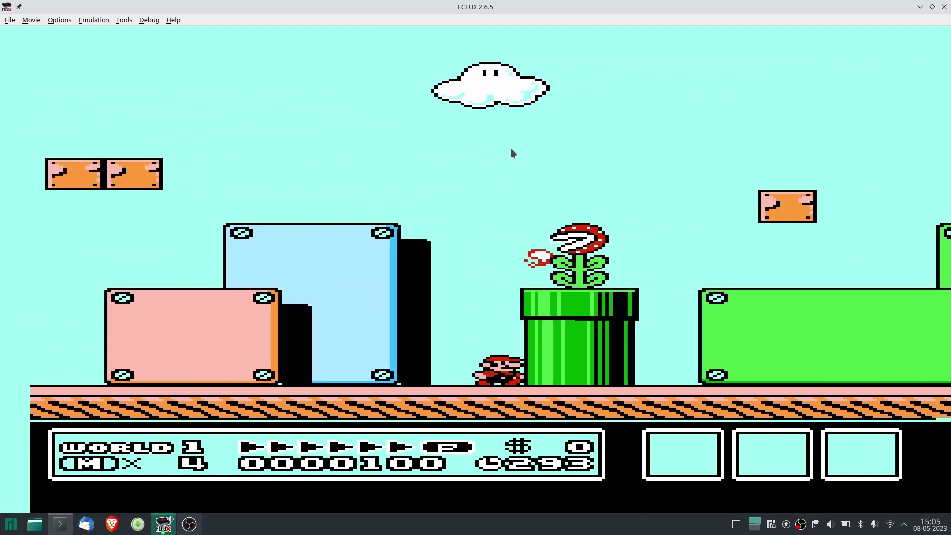
key("f")
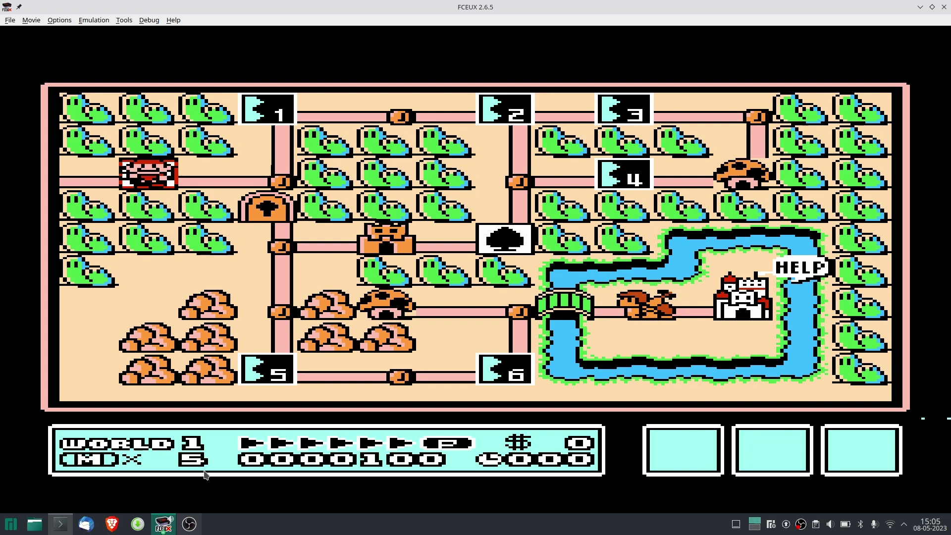
- Re-enter level 1, stomp the Goomba and hit one of the upper question blocks above the pink block
key("Right")
key("Up")
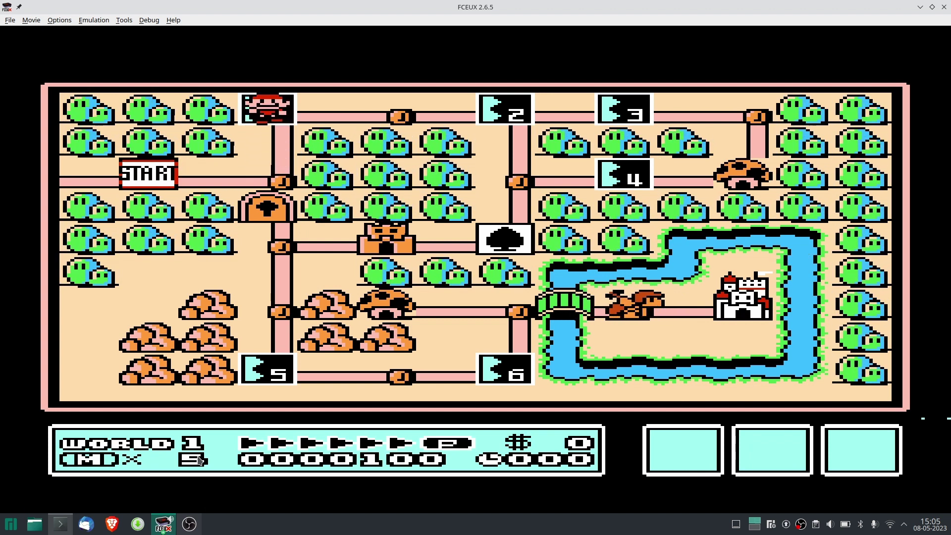
key("f")
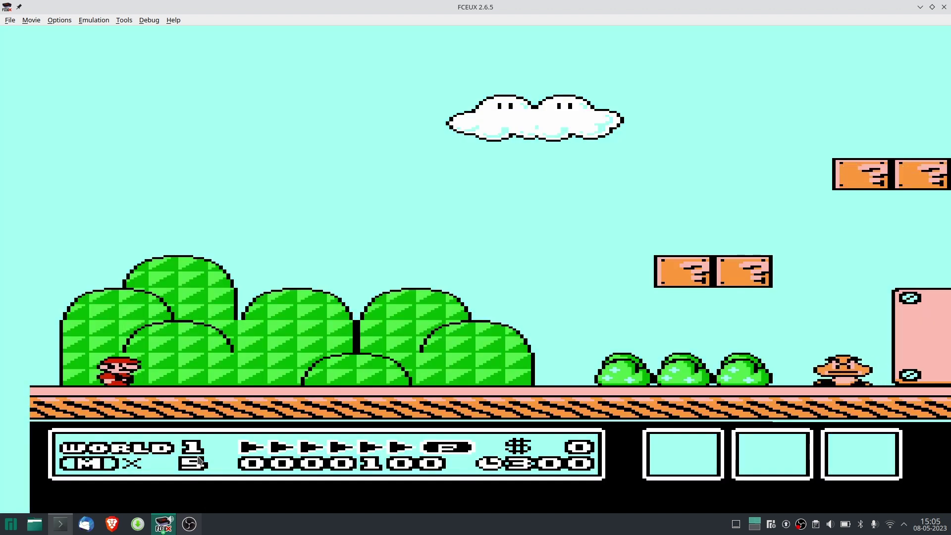
key("Right")
key("f")
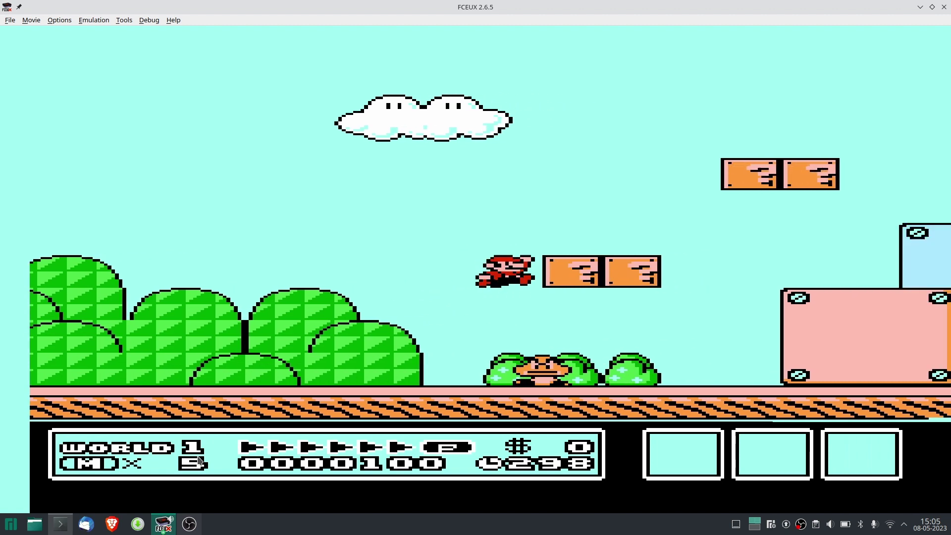
key("f")
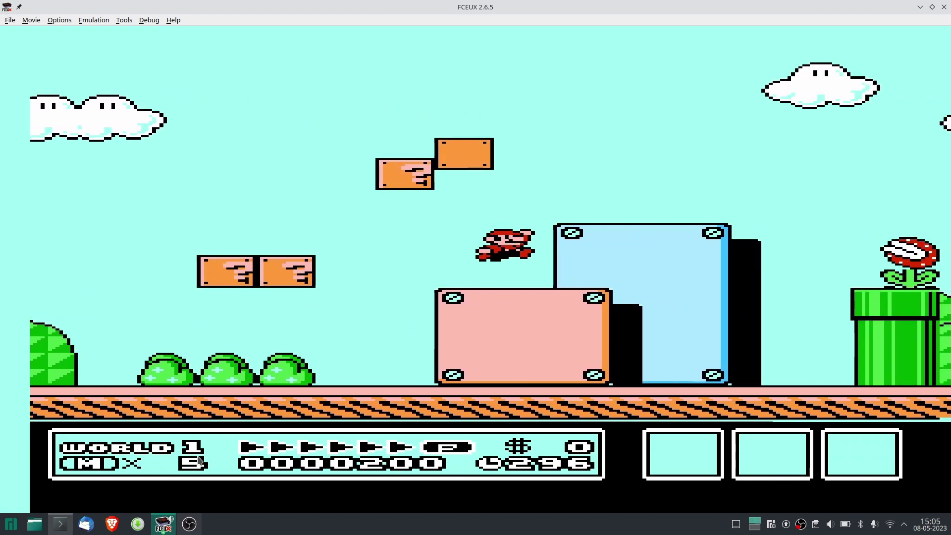
key("f")
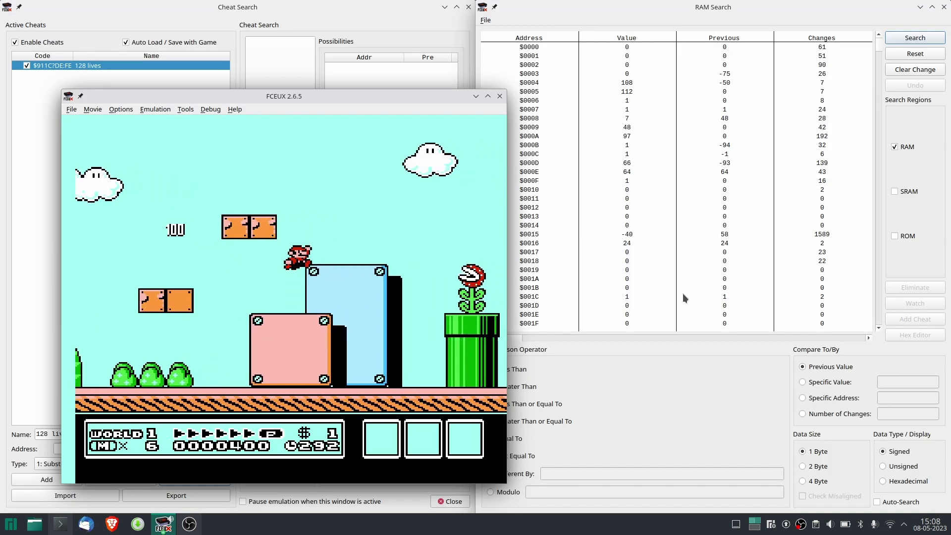
- Release the mushroom from the upper question block and run Mario back toward the level start to collect it
key("Left")
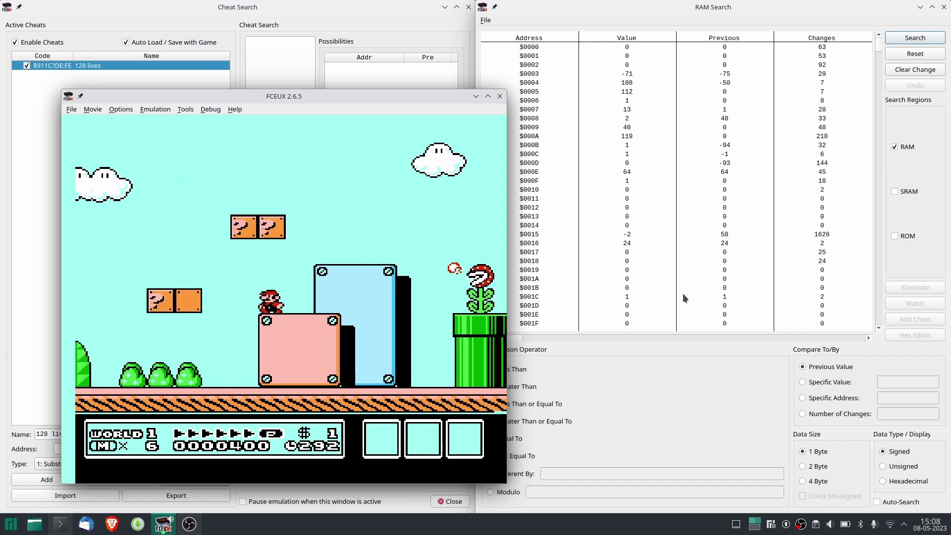
key("Right")
key("f")
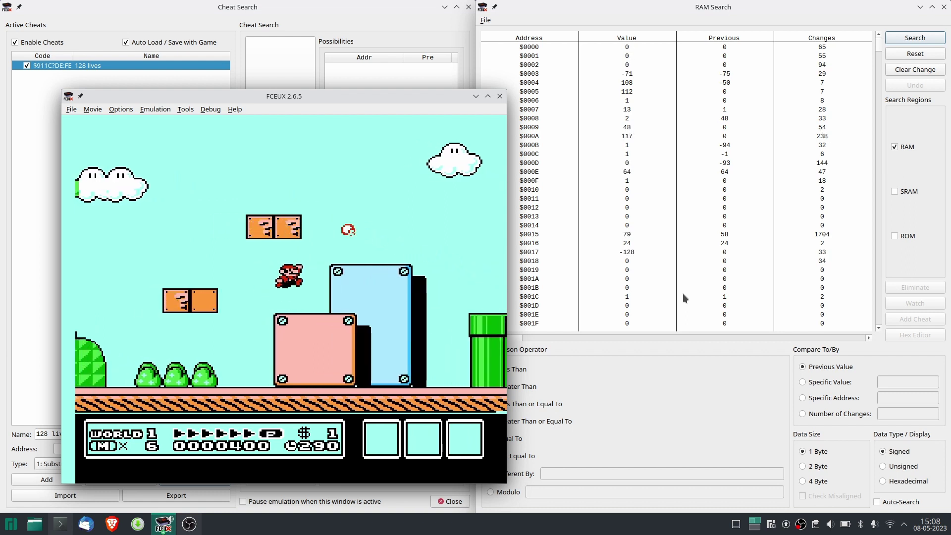
key("Left")
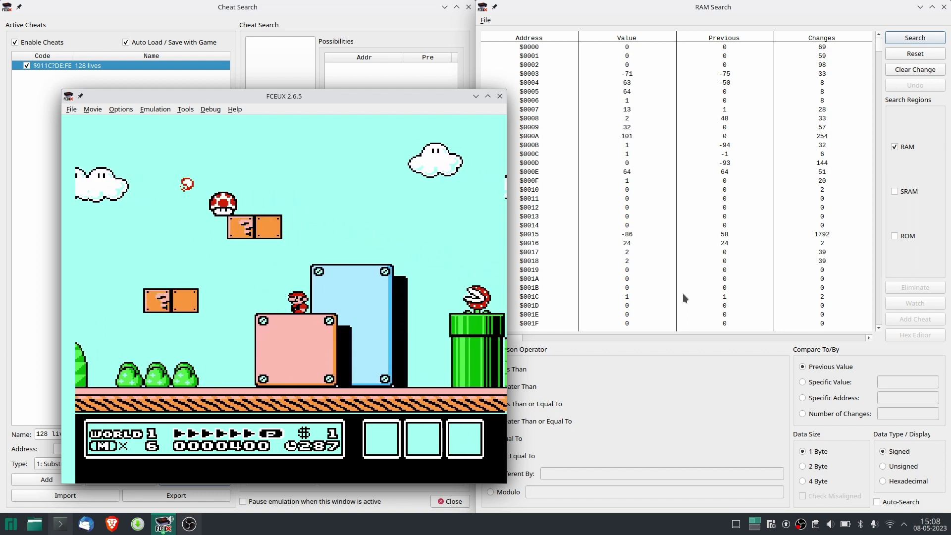
key("Left")
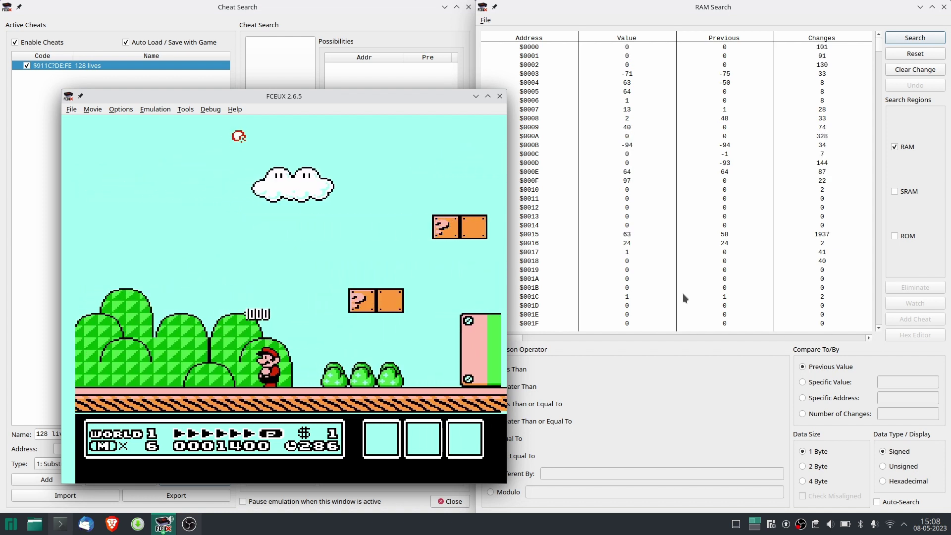
- Run Mario toward the question blocks and jump onto the lower pair to stand out of danger
key("Right")
key("f")
key("Right")
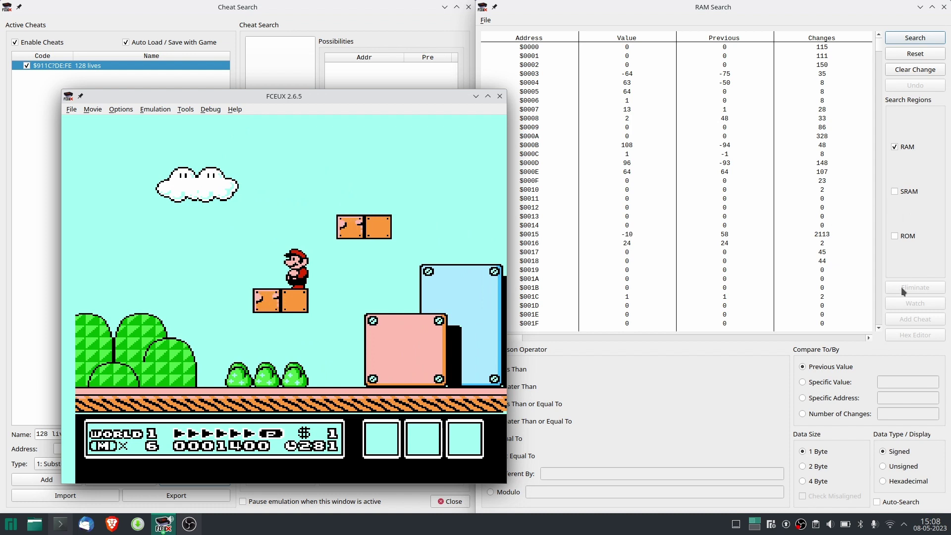
- Filter the RAM search by the specific value 1 and look through the matching addresses for Mario's state
left_click(827, 379)
left_click(887, 379)
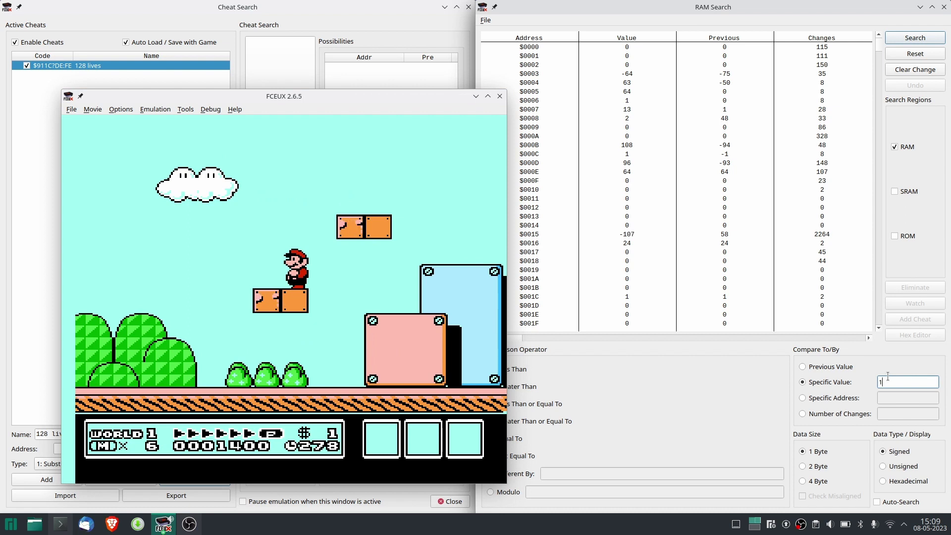
left_click(914, 39)
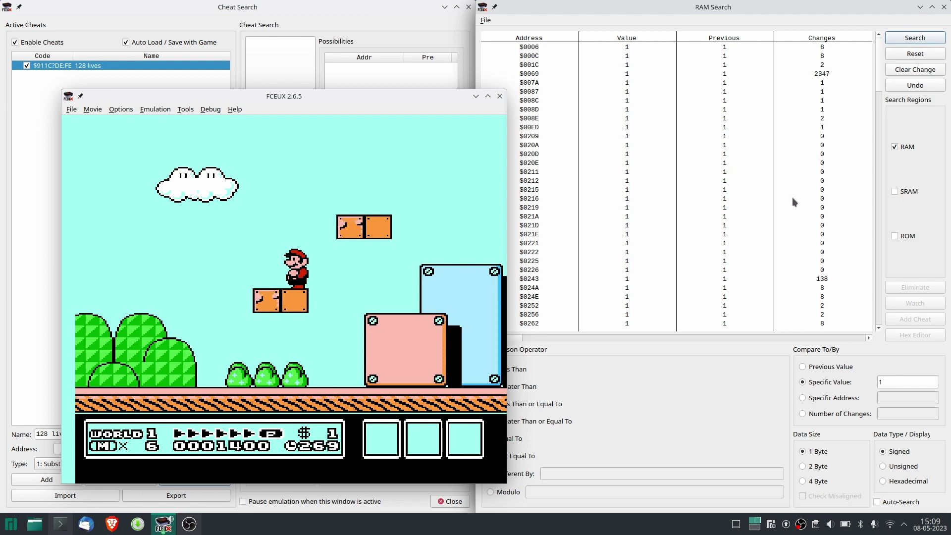
scroll(792, 197, "down", 20)
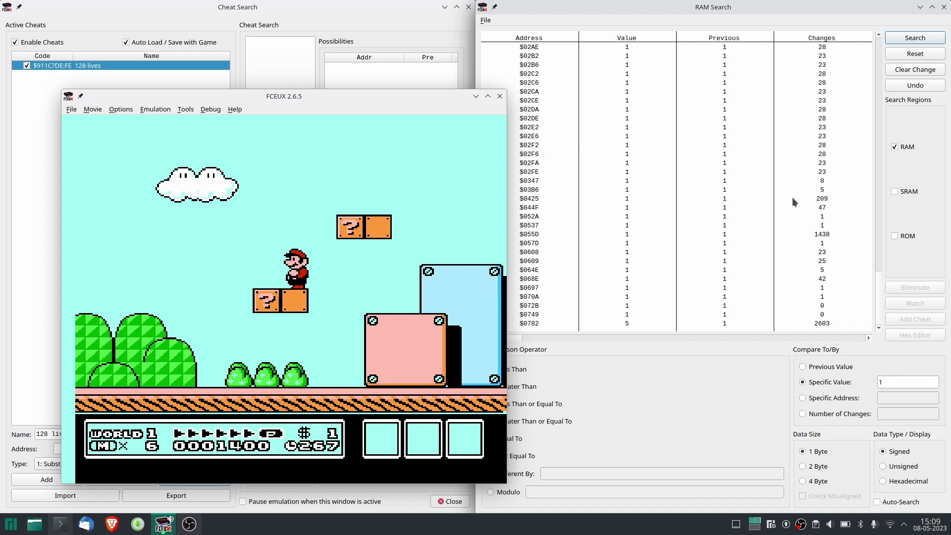
scroll(792, 197, "up", 4)
scroll(791, 197, "up", 16)
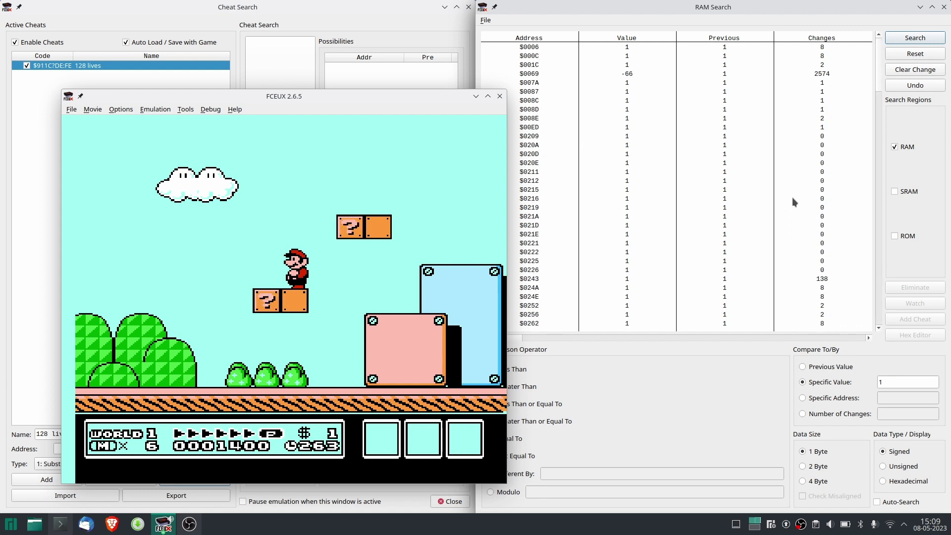
scroll(791, 198, "down", 20)
scroll(792, 197, "up", 20)
left_click(823, 118)
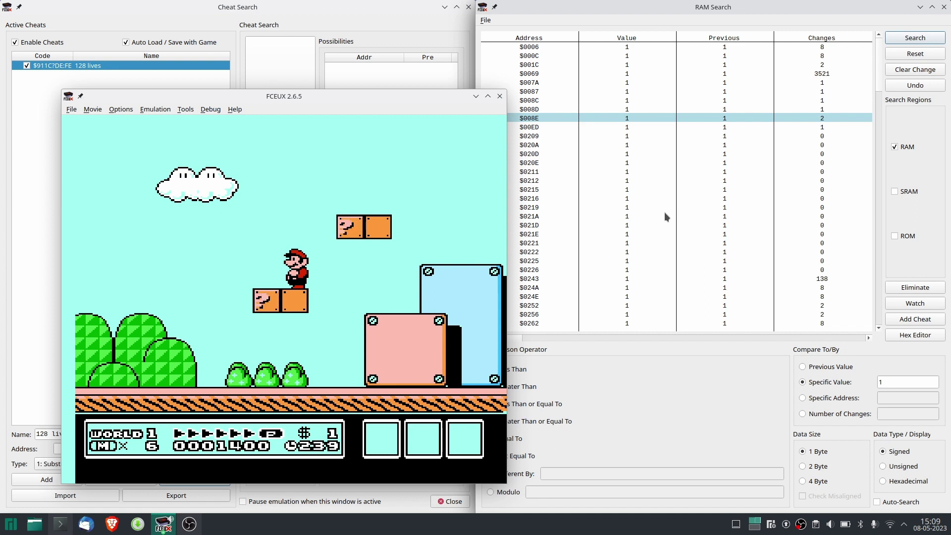
- Run big Mario past the blue block toward the plant's pipe and let a fireball hit him
left_click(320, 234)
key("Right")
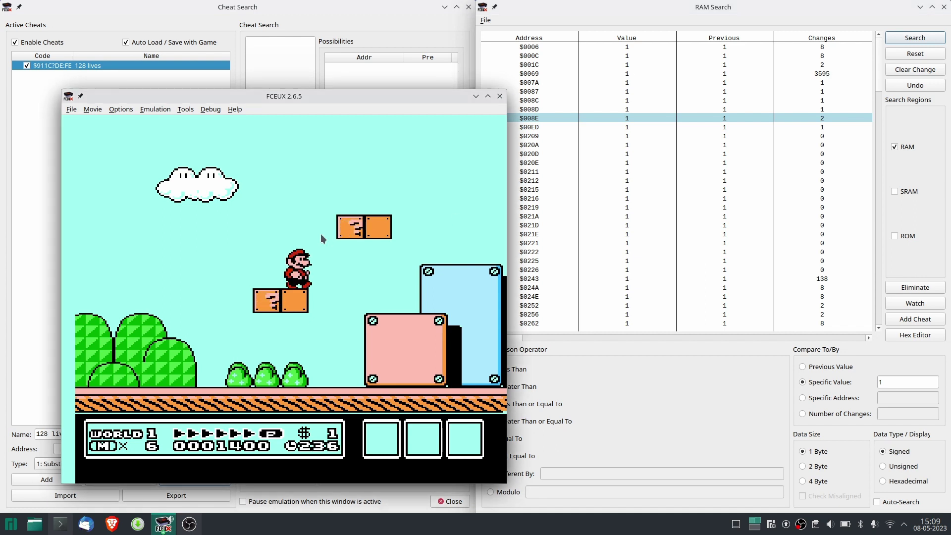
key("Right")
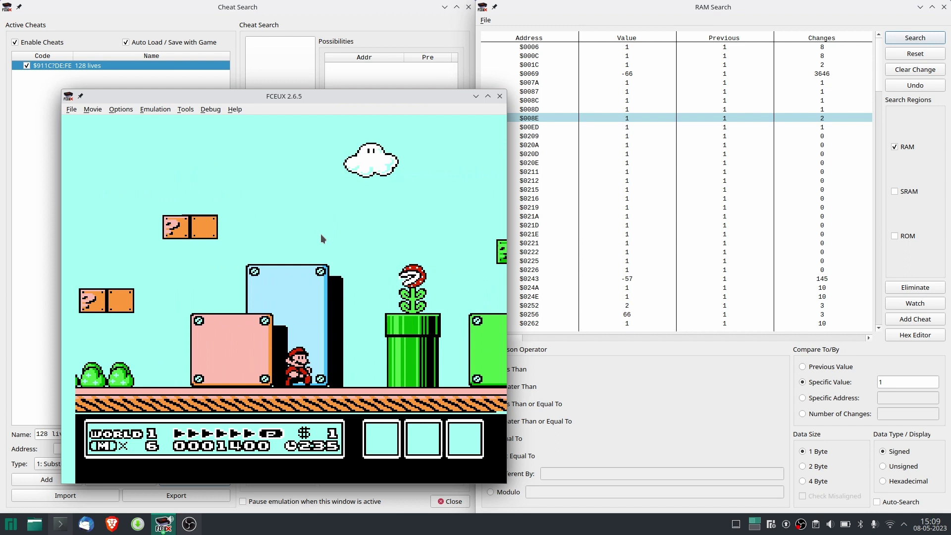
key("Right")
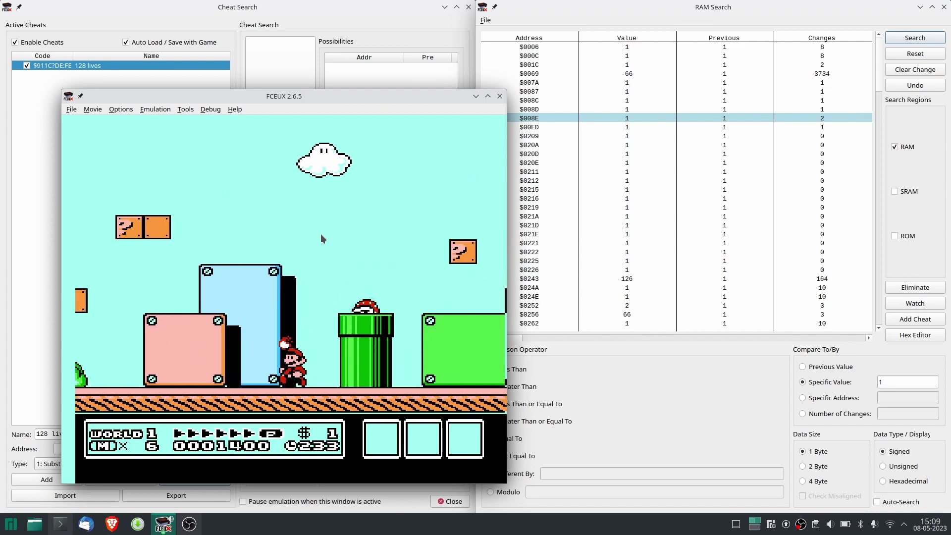
- Run small Mario back from the pipe and jump onto the lower question blocks
key("Left")
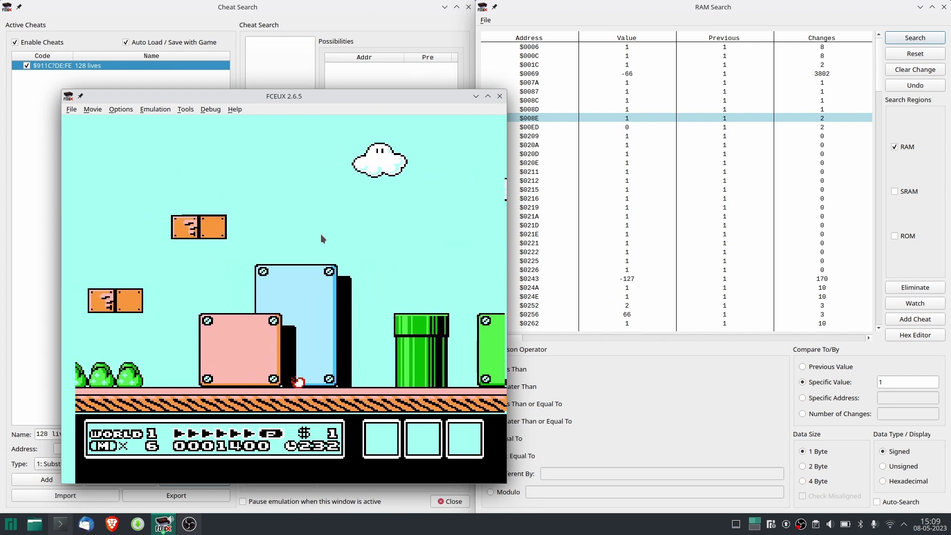
key("Left")
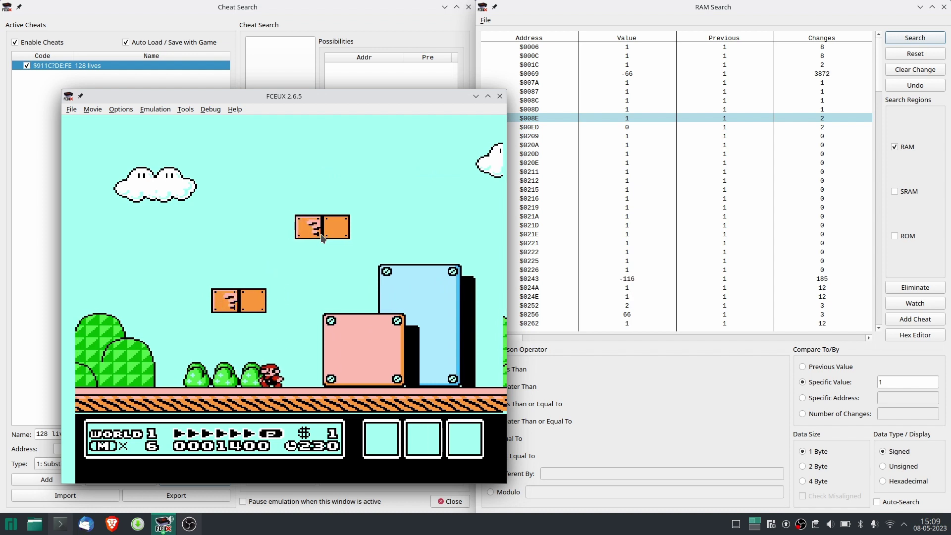
key("f")
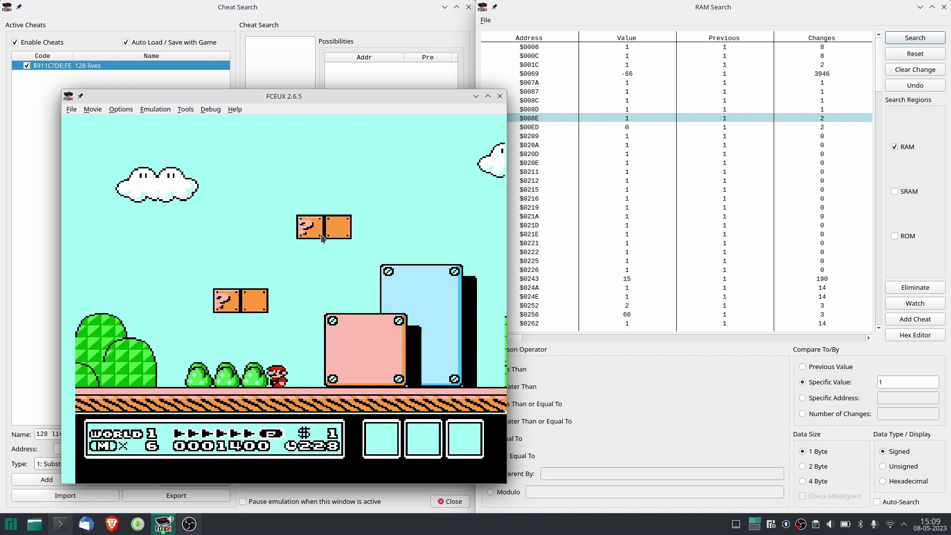
key("f")
key("f")
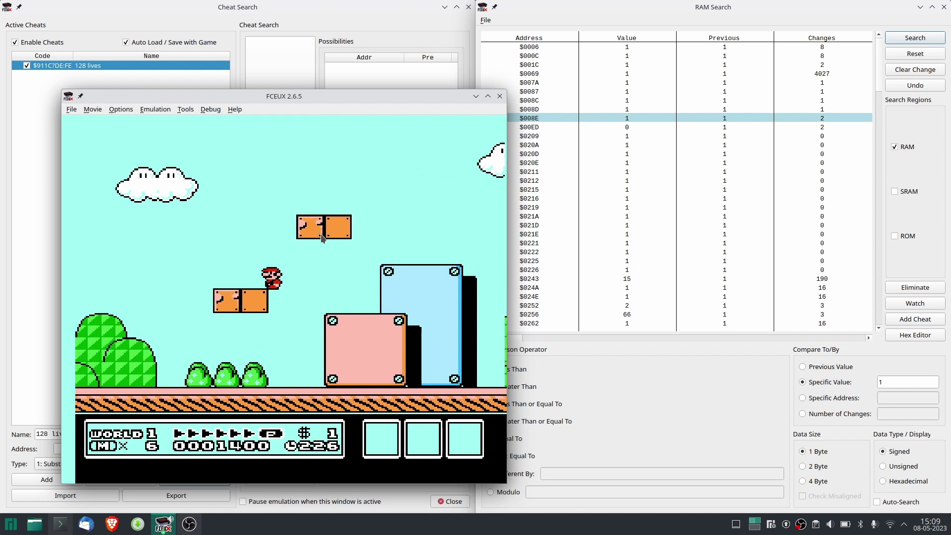
key("Left")
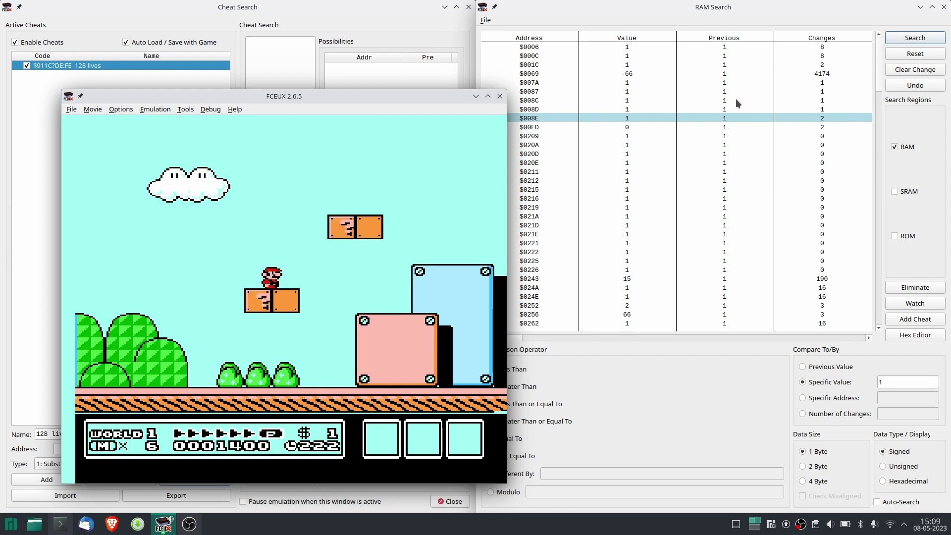
- Open RAM address $00ED in the hex editor and set its byte to 03
left_click(626, 127)
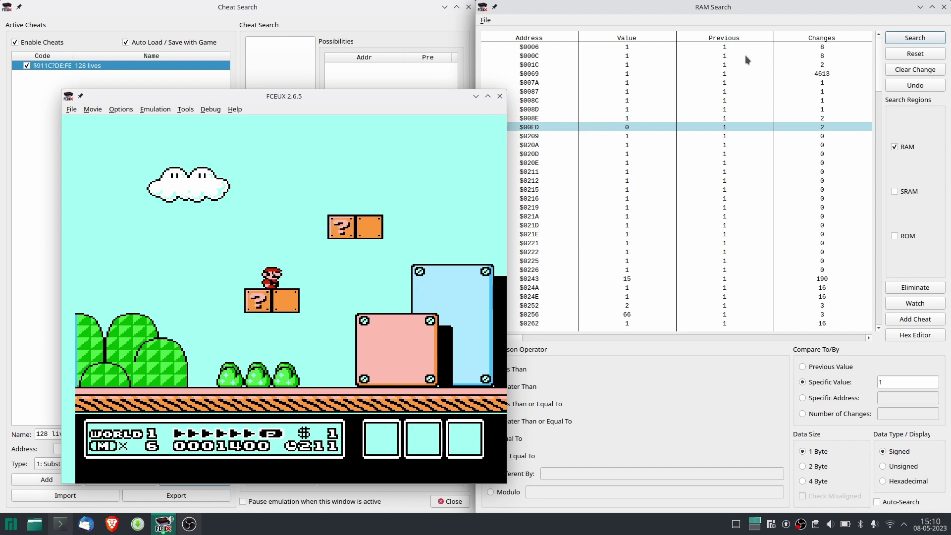
left_click(915, 335)
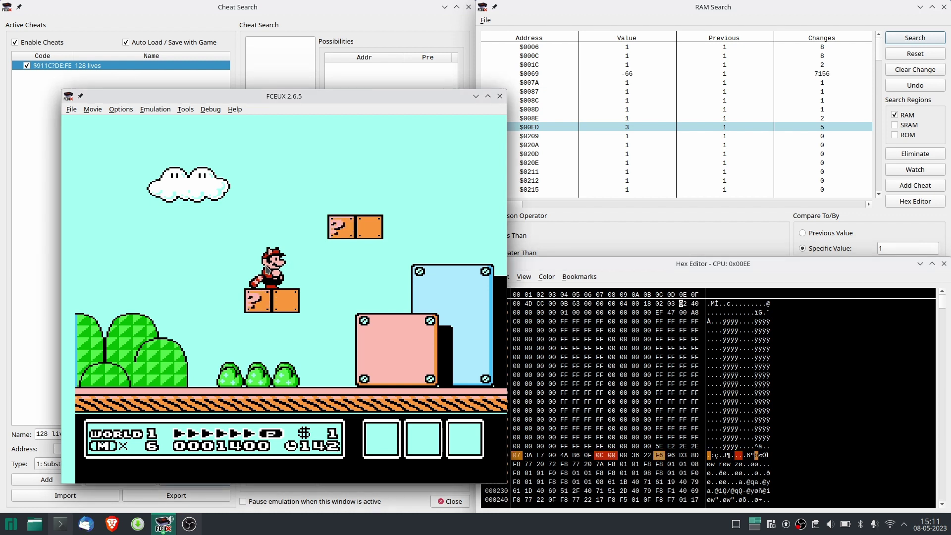
- Add the line "00ed is Mario State" beneath the lives notes in the mario-bros3 file
left_click(60, 524)
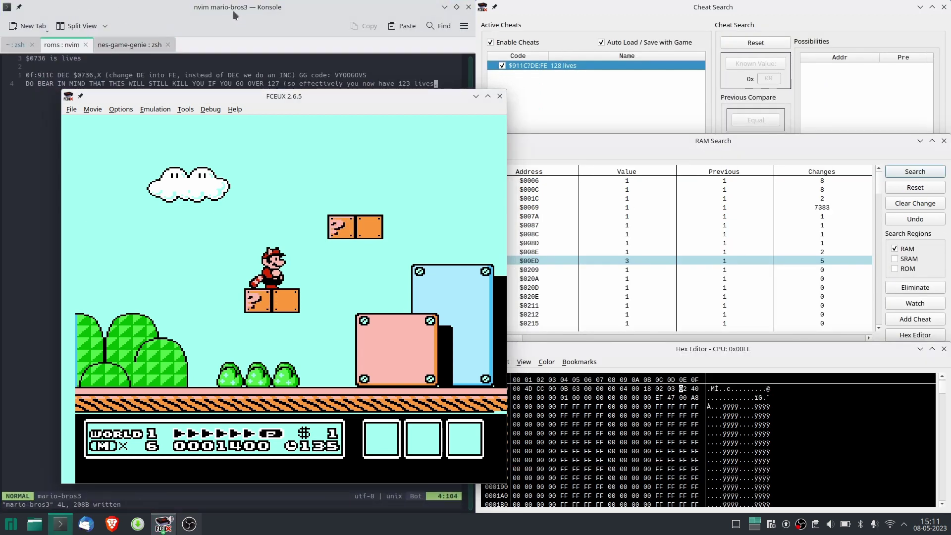
key("a")
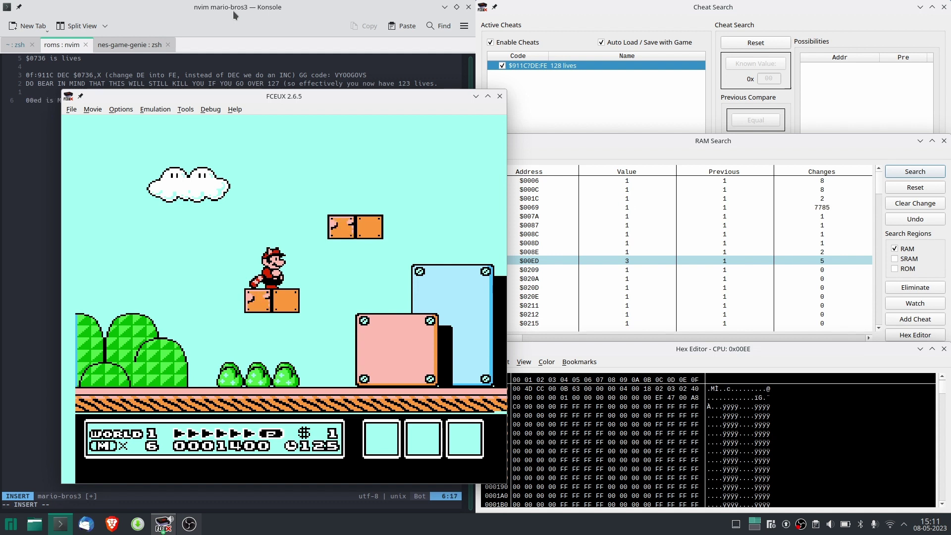
type("sui")
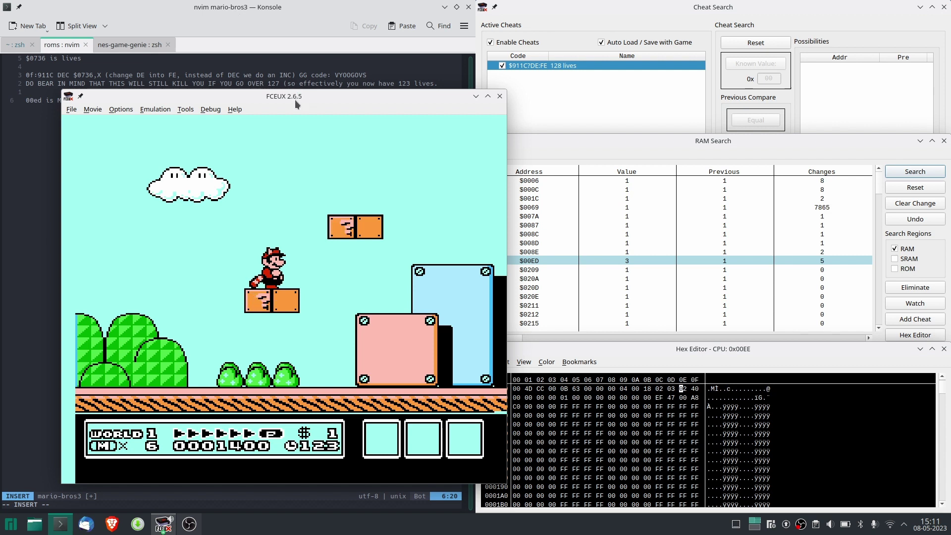
- Add an enabled write breakpoint on CPU address 00ed in the debugger
left_click_drag(303, 96, 312, 114)
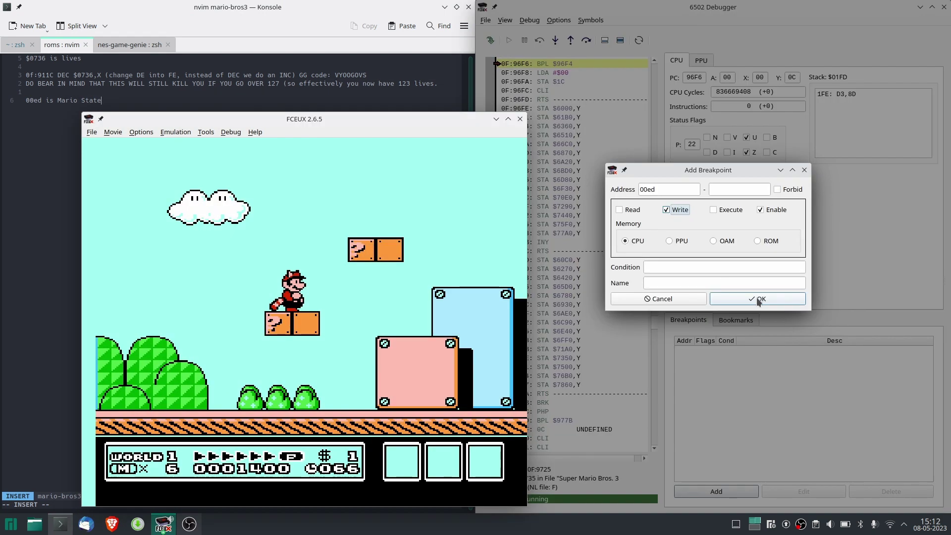
left_click(758, 299)
left_click(725, 349)
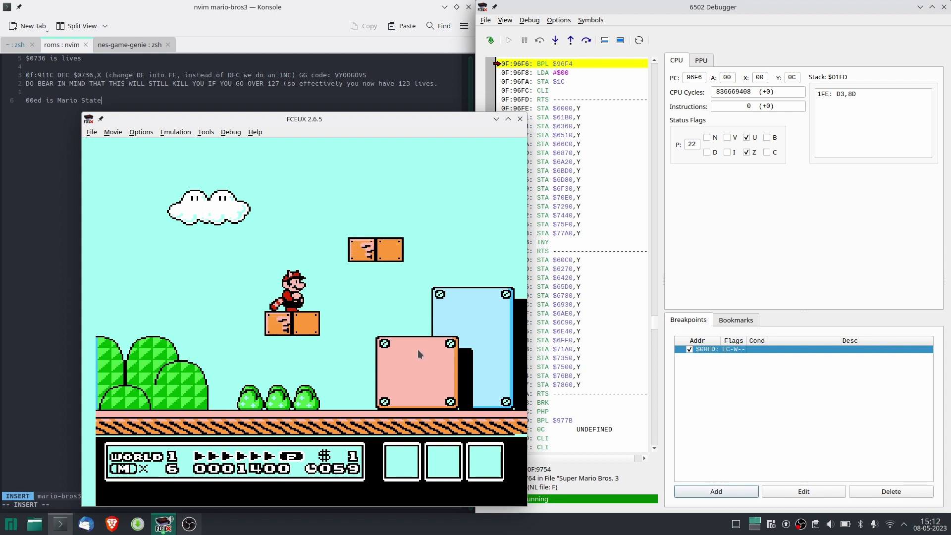
- Take raccoon Mario over the fire plant and onward into a Goomba so the $00ED write breakpoint triggers
left_click(213, 374)
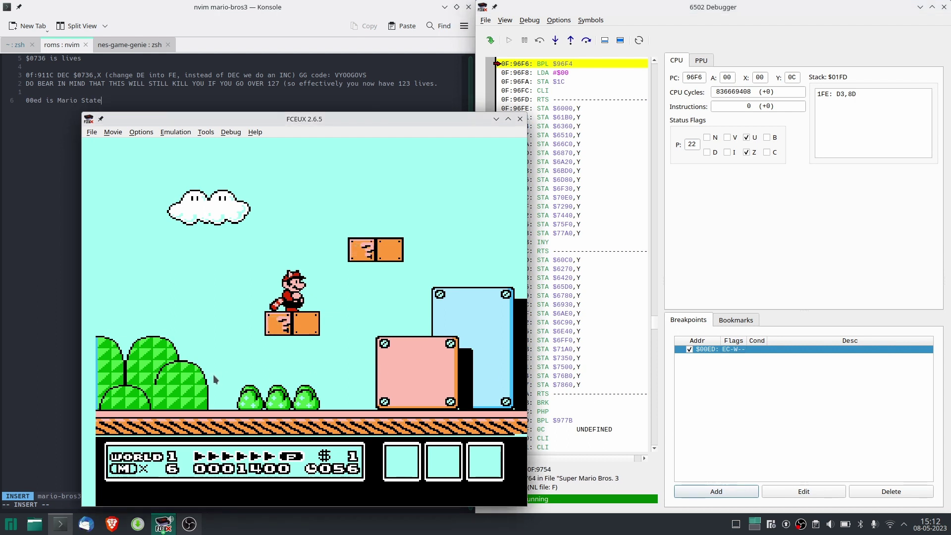
key("f")
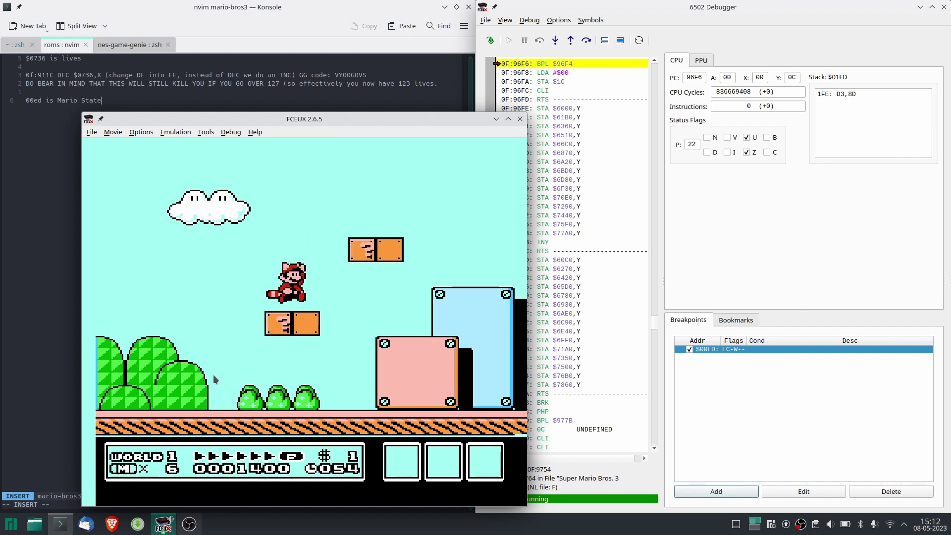
key("f")
key("f")
key("Right")
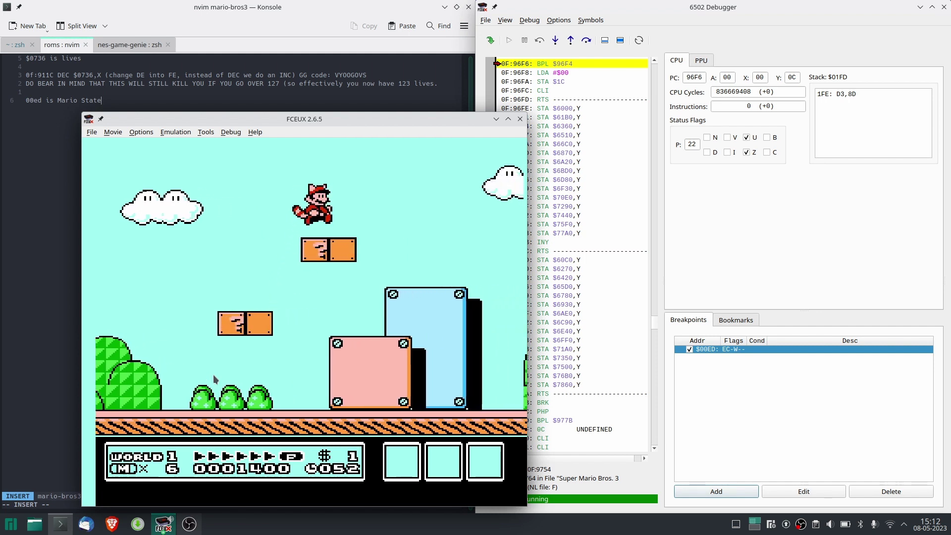
key("Right")
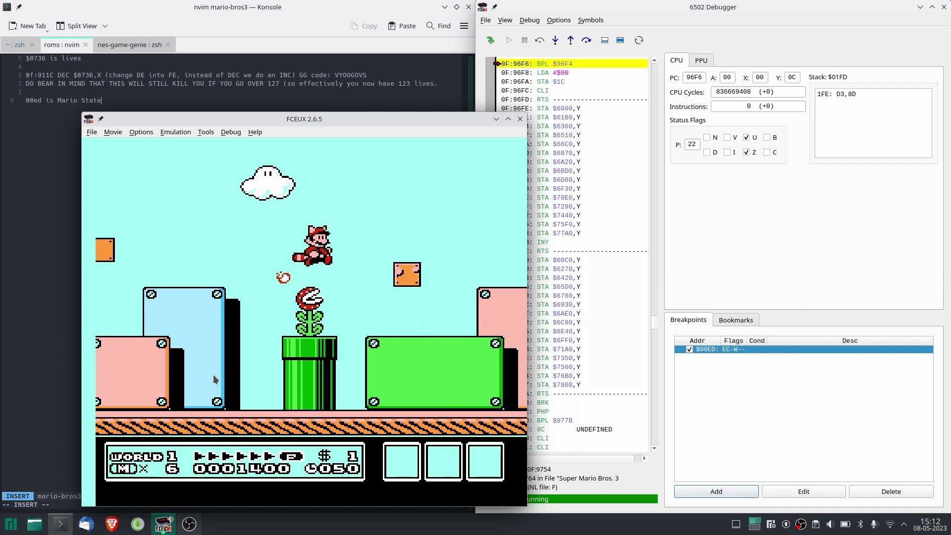
key("Right")
key("f")
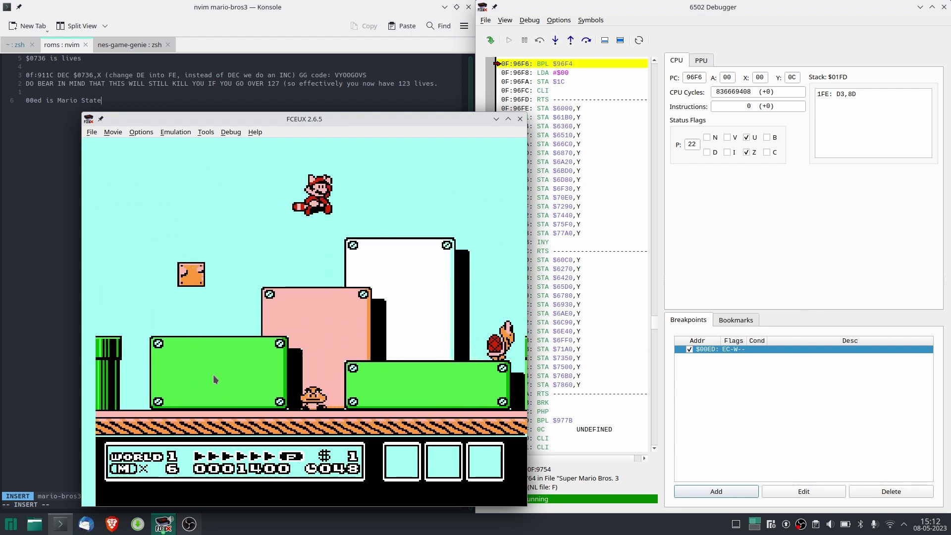
key("Right")
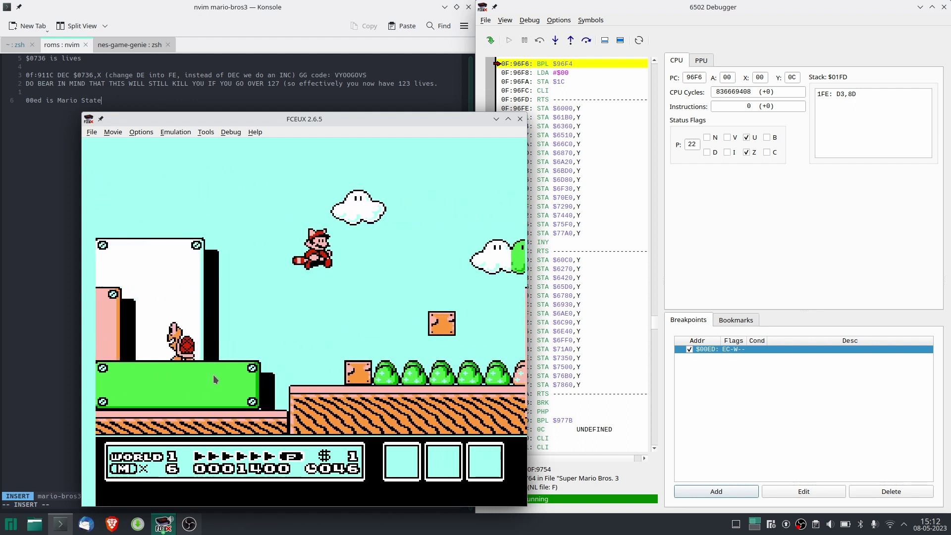
key("Right")
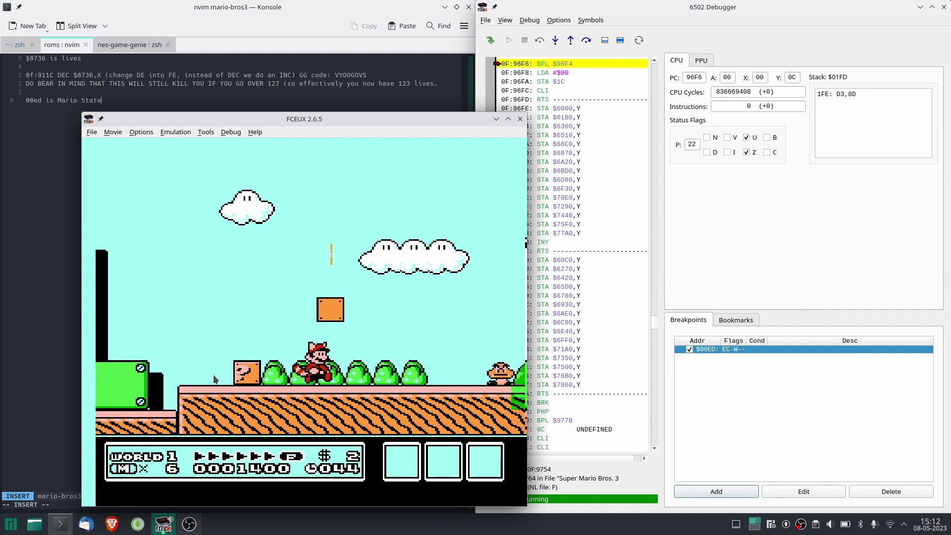
key("Right")
key("f")
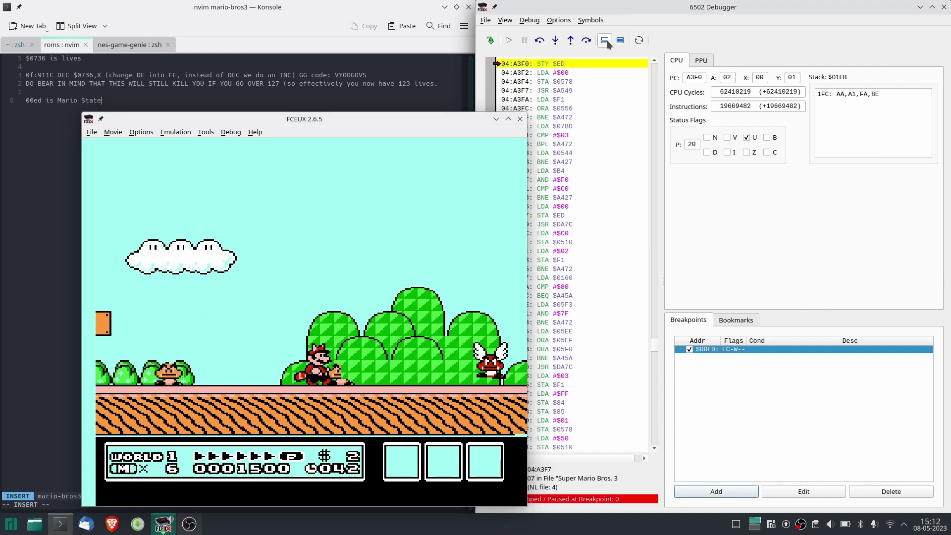
- Uncover the disassembly and examine the instructions just before STY $ED at 04:A3F0
left_click_drag(434, 119, 375, 116)
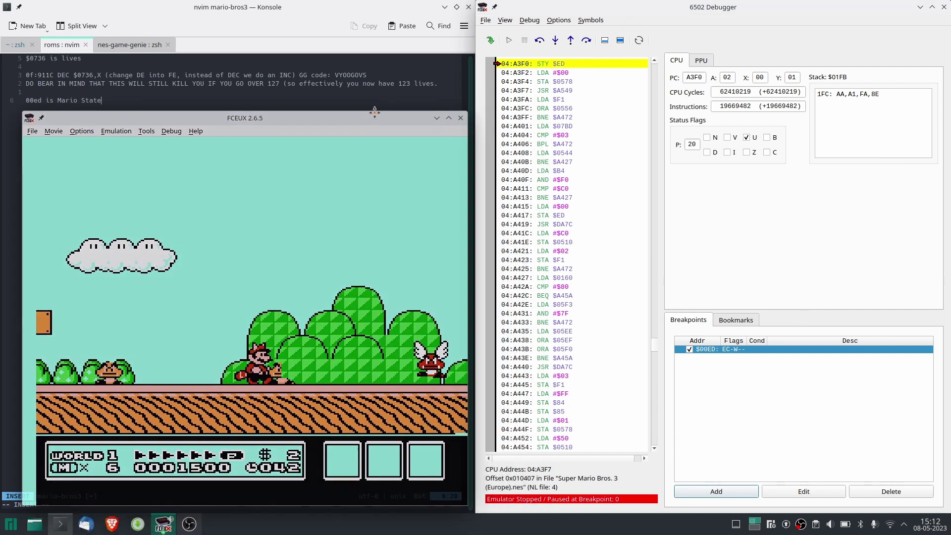
left_click(653, 60)
left_click(653, 60)
left_click(652, 60)
left_click(652, 60)
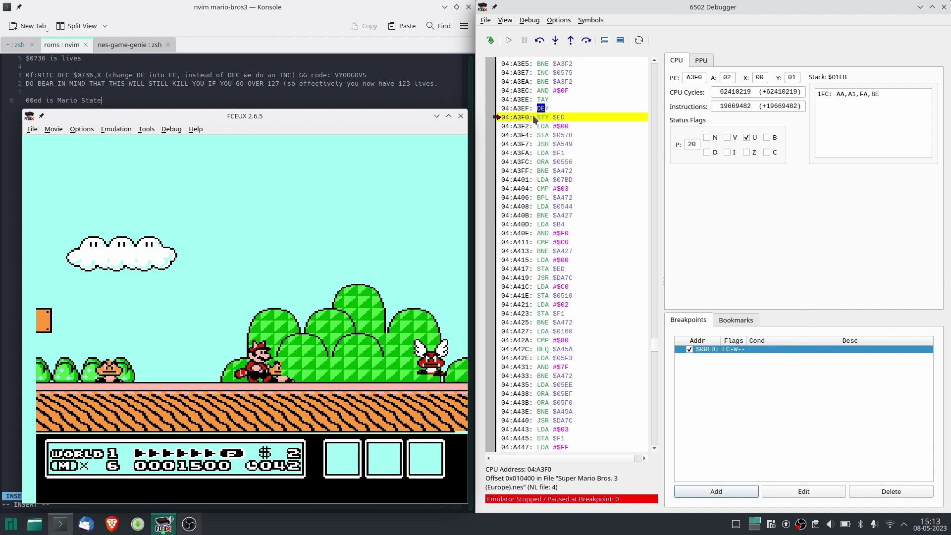
- Add the note "04:A3EF DEY (change 88 into EA (nop))" below the Mario State line
left_click(123, 87)
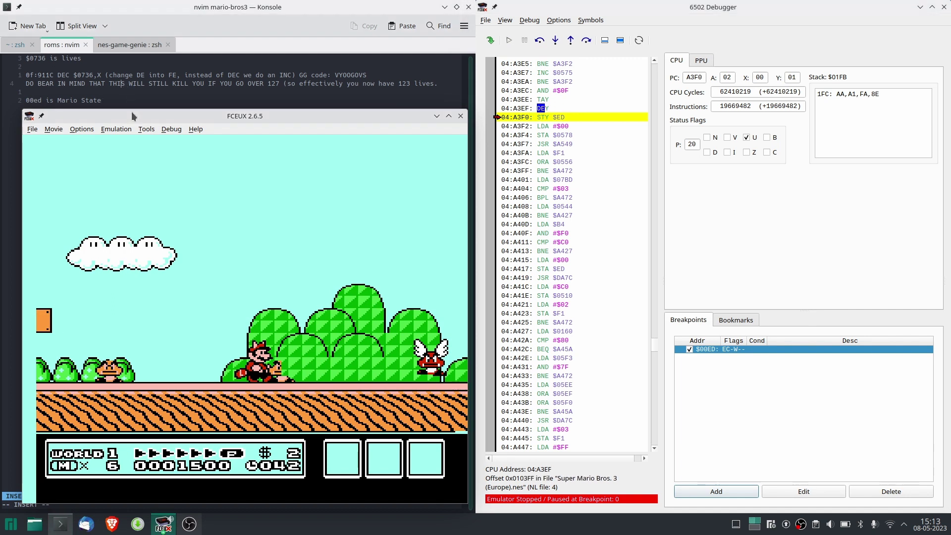
left_click_drag(132, 112, 140, 189)
left_click(117, 122)
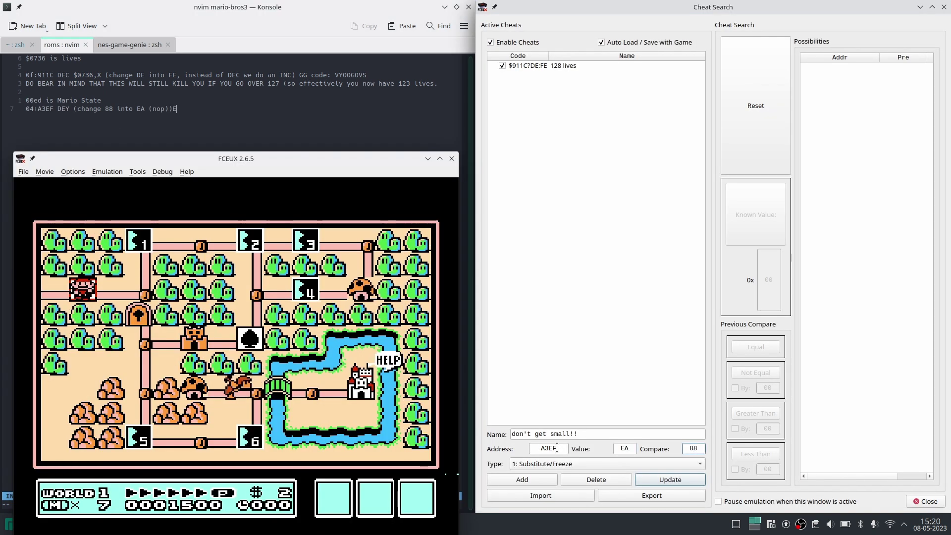
- Add the cheat "don't get small!!" with address A3EF, value EA, compare 88 and type Substitute/Freeze
left_click(526, 477)
- Return to the game and move Mario from START to level 1 on the World 1 map
left_click(256, 308)
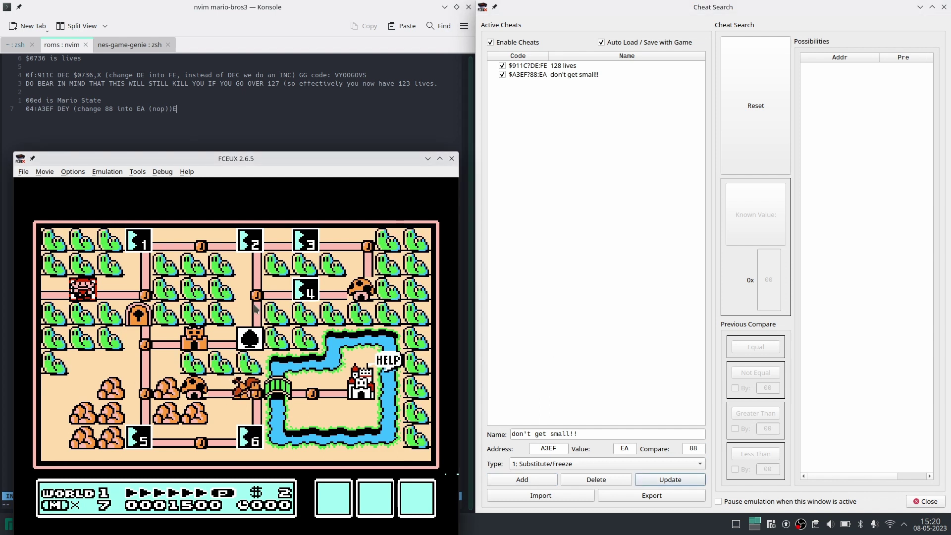
key("Right")
key("Up")
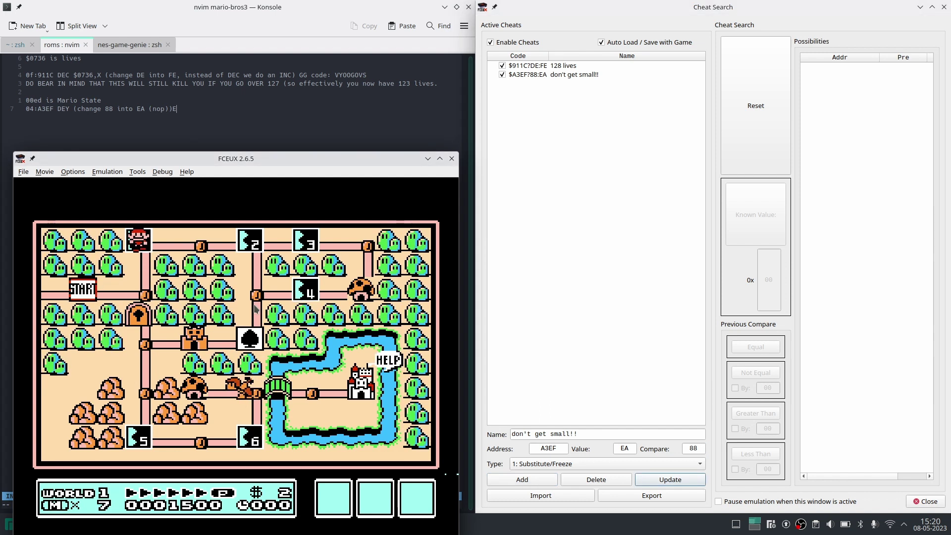
- Enter level 1, get Mario past the first Goomba and make him big with the mushroom from the upper question blocks
key("f")
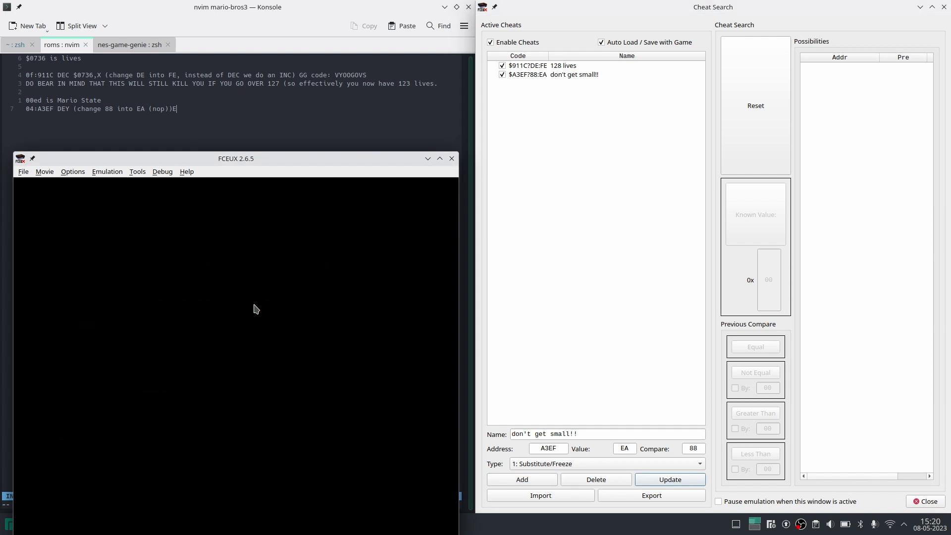
key("Right")
key("f")
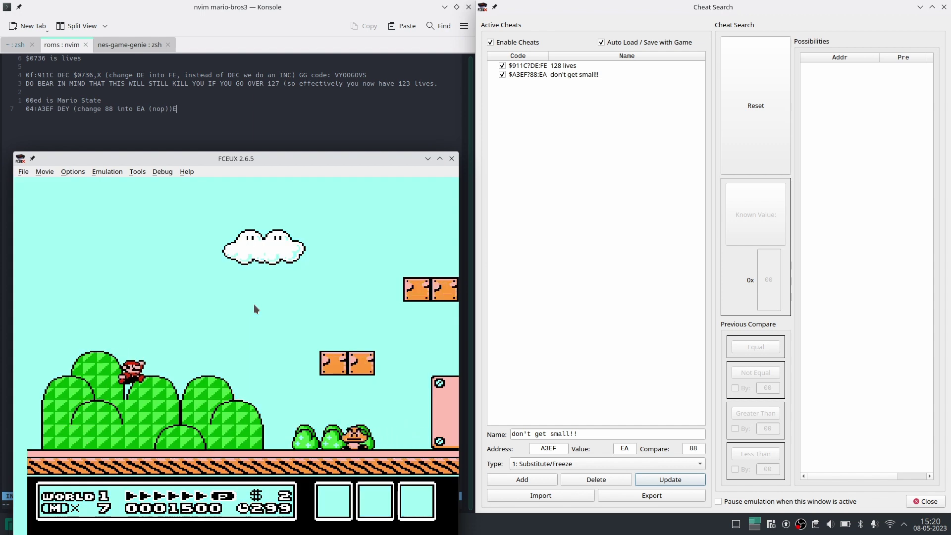
key("f")
key("Right")
key("f")
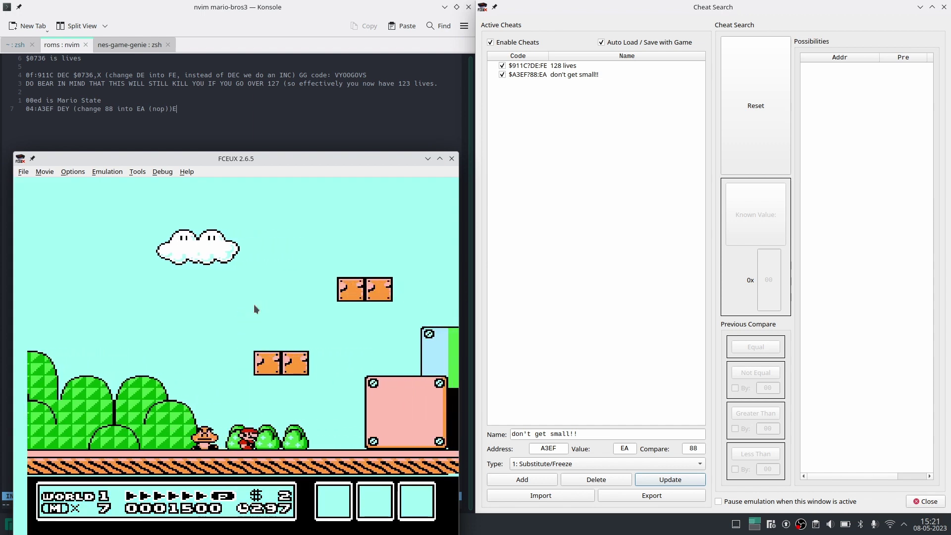
key("Right")
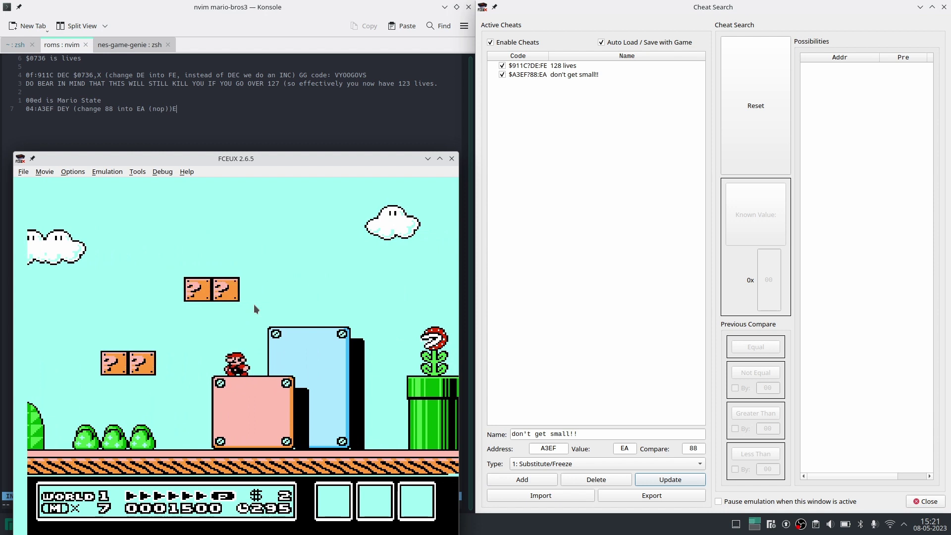
key("Right")
key("f")
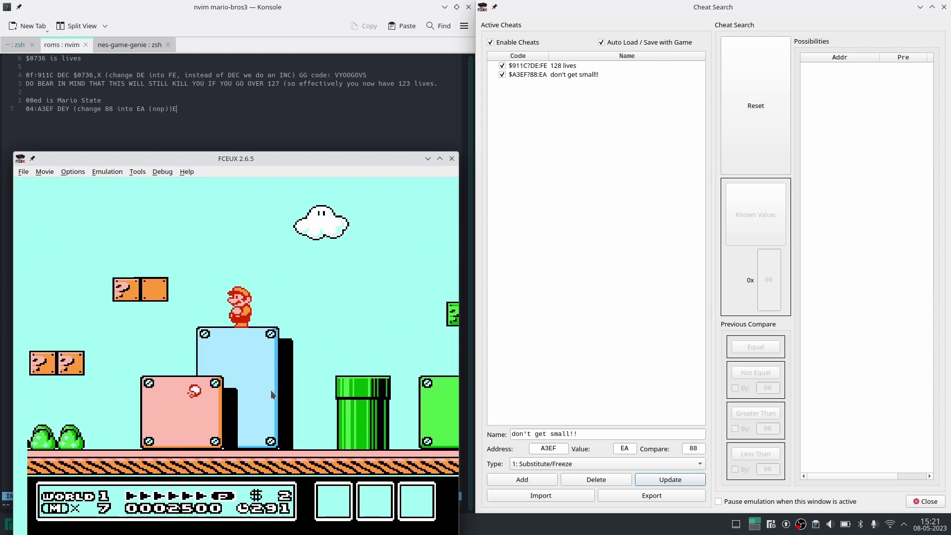
- Test the cheat by taking big Mario into the piranha plant on the pipe and on to the red Koopa
key("Right")
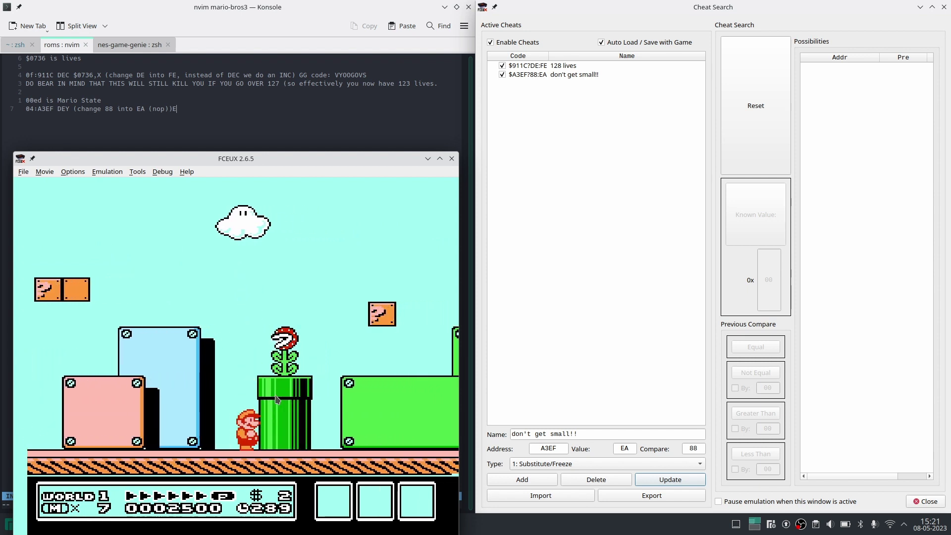
key("f")
key("Right")
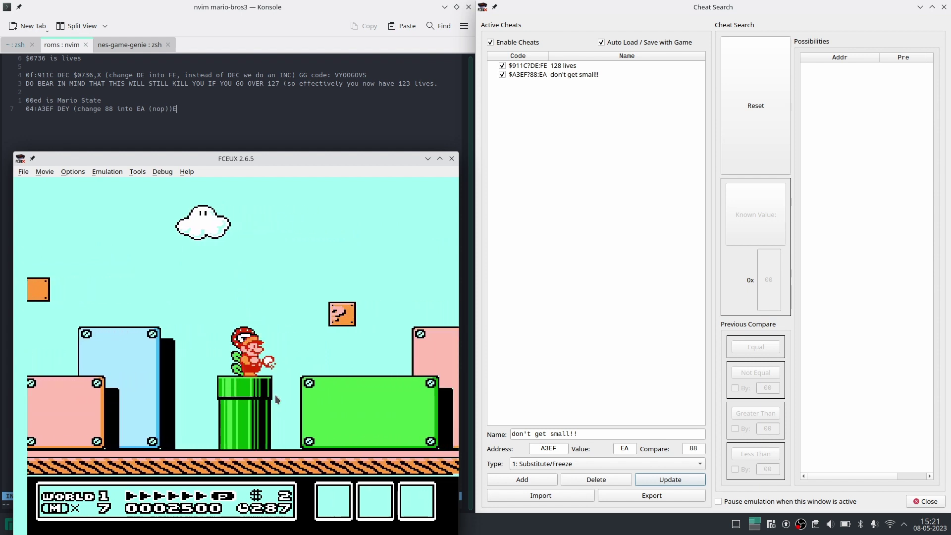
key("Right")
key("f")
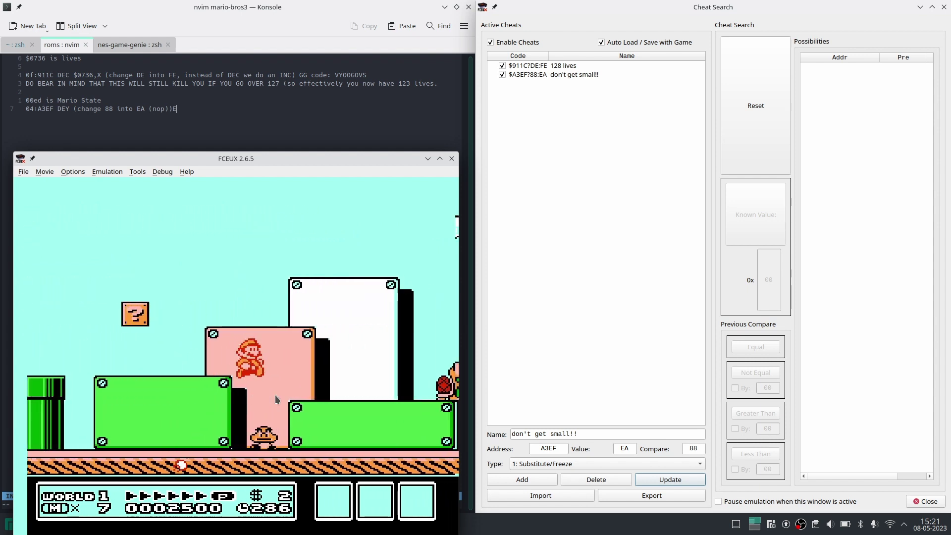
key("Right")
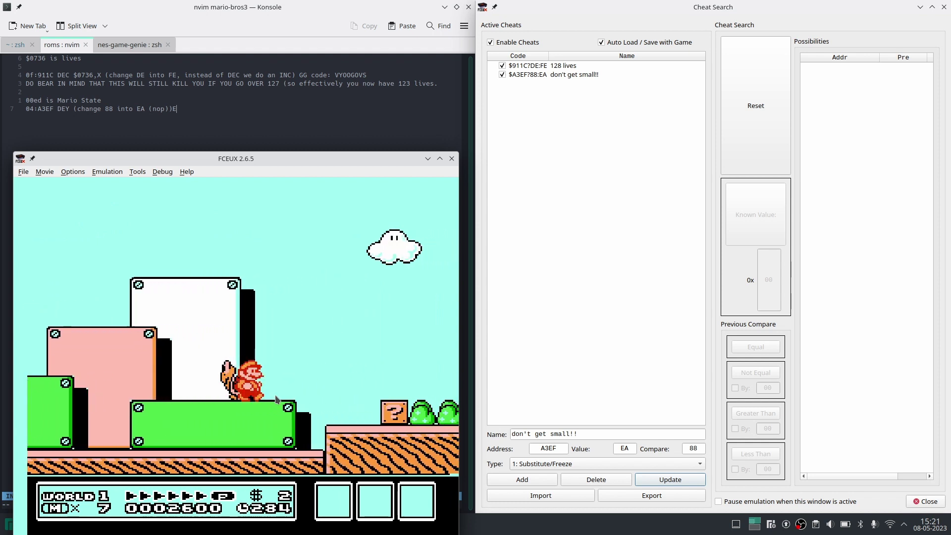
- Continue the test run past the floating question block, the Goombas and the winged Goomba, up to the gap with coins
key("Right")
key("f")
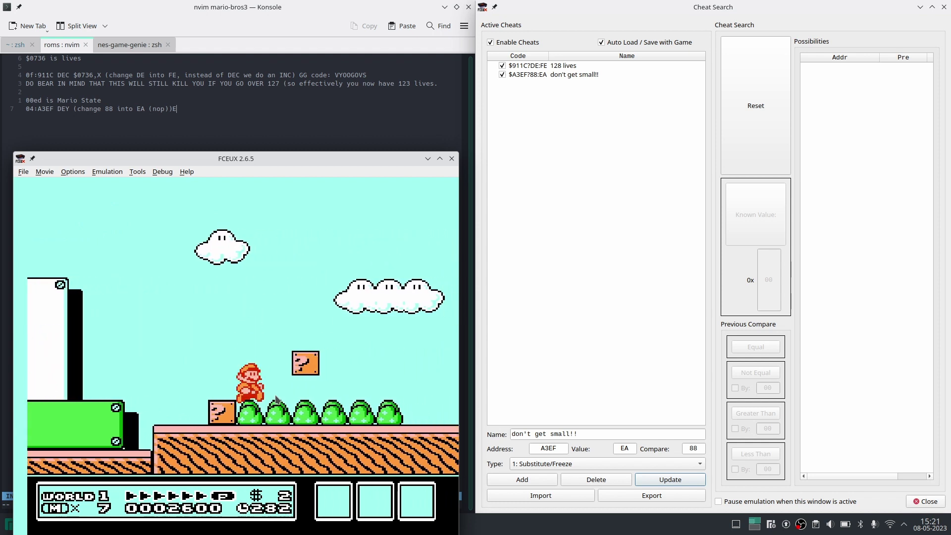
key("Right")
key("f")
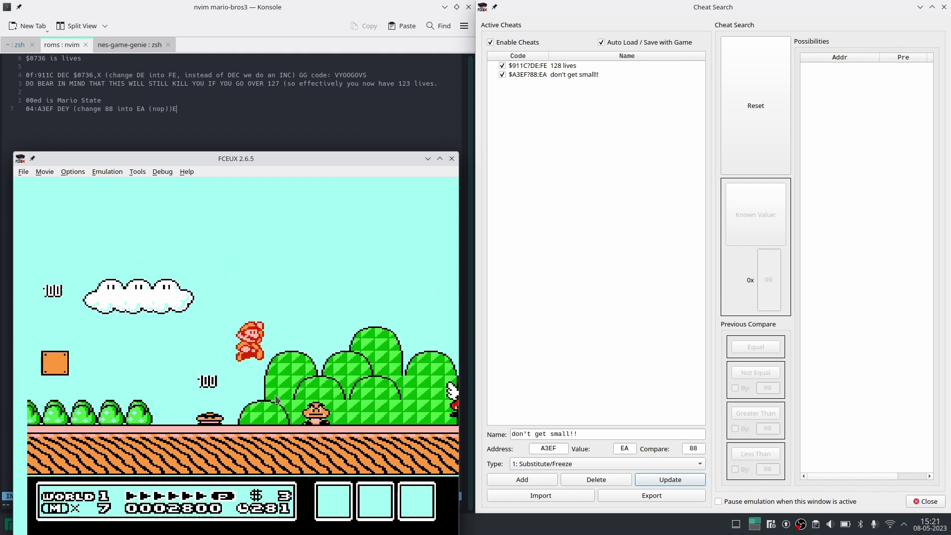
key("Right")
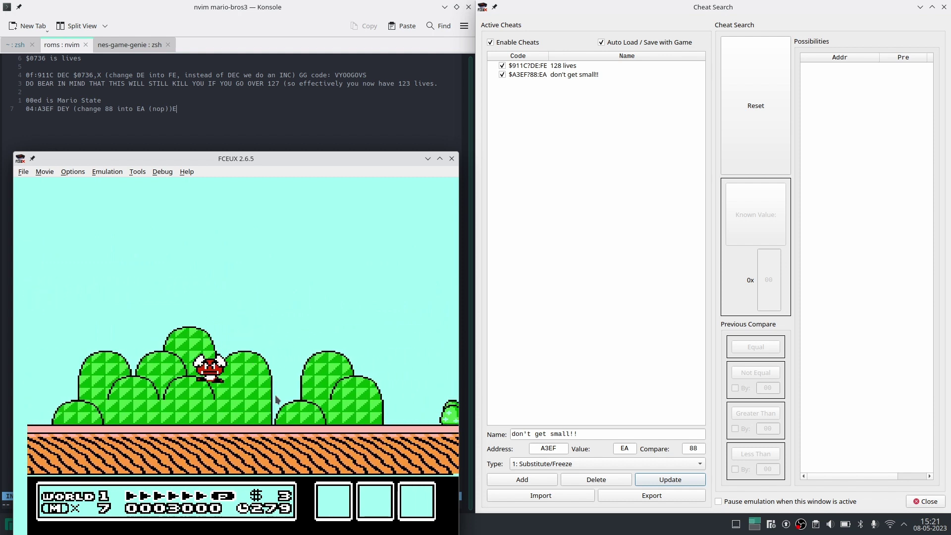
key("Right")
key("f")
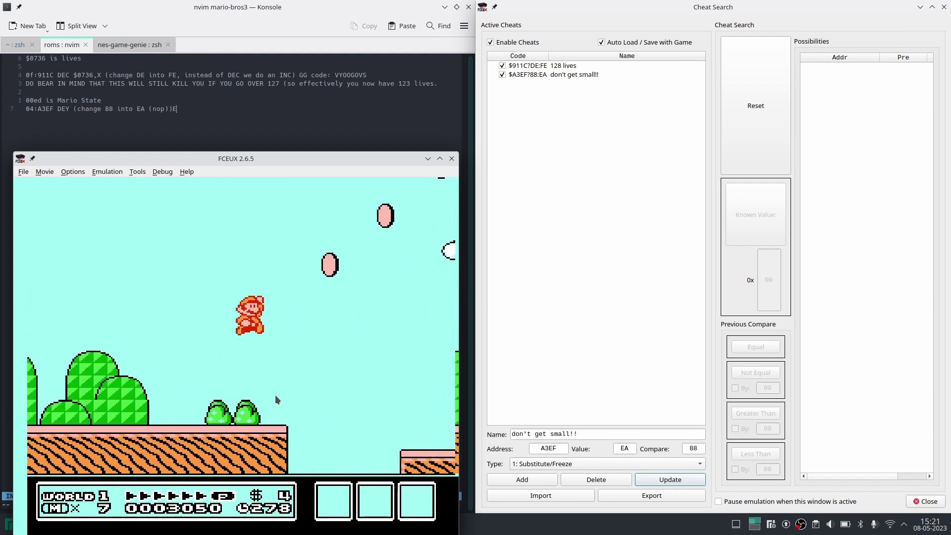
key("Right")
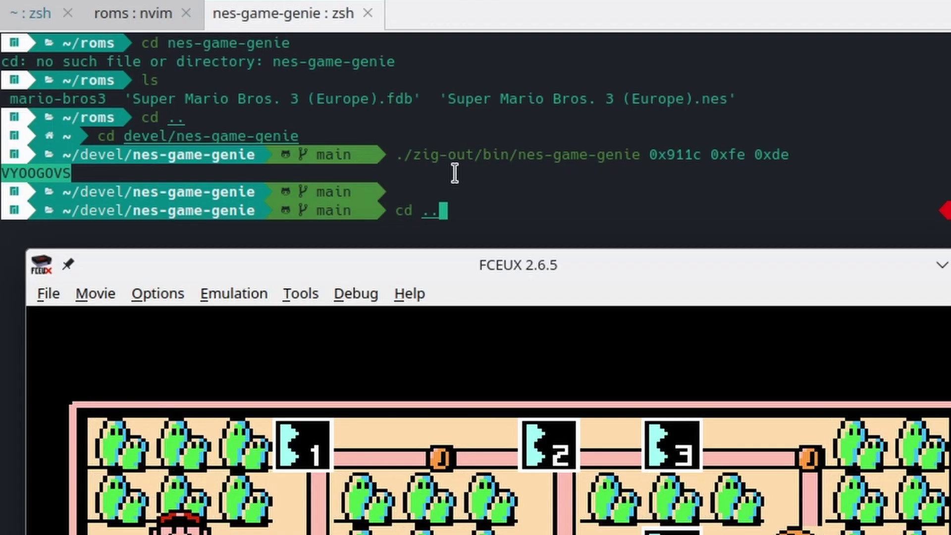
- Generate a Game Genie code with nes-game-genie for address 0xa3ef, value 0xea and compare 0x88
key("BackSpace")
key("BackSpace")
key("BackSpace")
key("BackSpace")
key("Up")
key("Up")
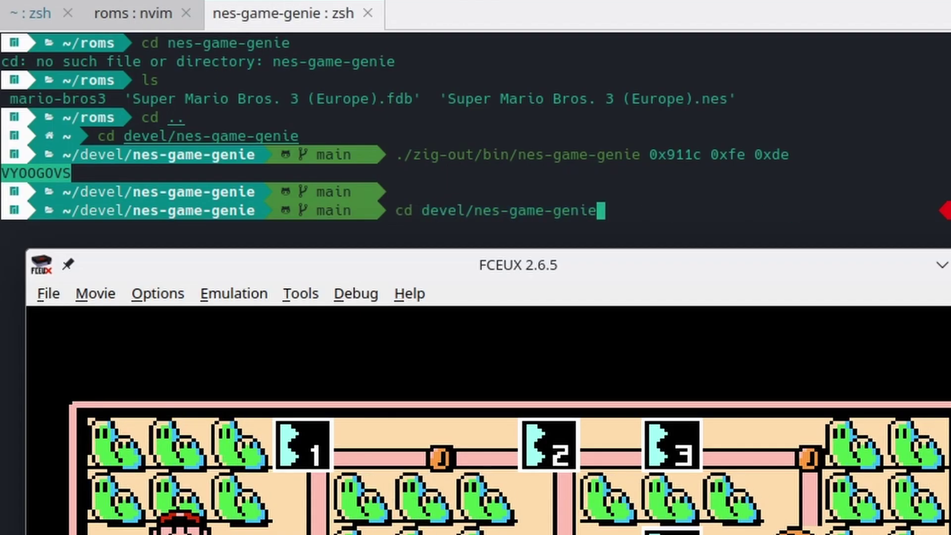
key("Down")
key("Left")
key("Left")
key("Left")
key("Left")
key("Left")
key("Left")
key("Left")
key("Left")
key("Left")
key("Left")
key("Left")
key("Left")
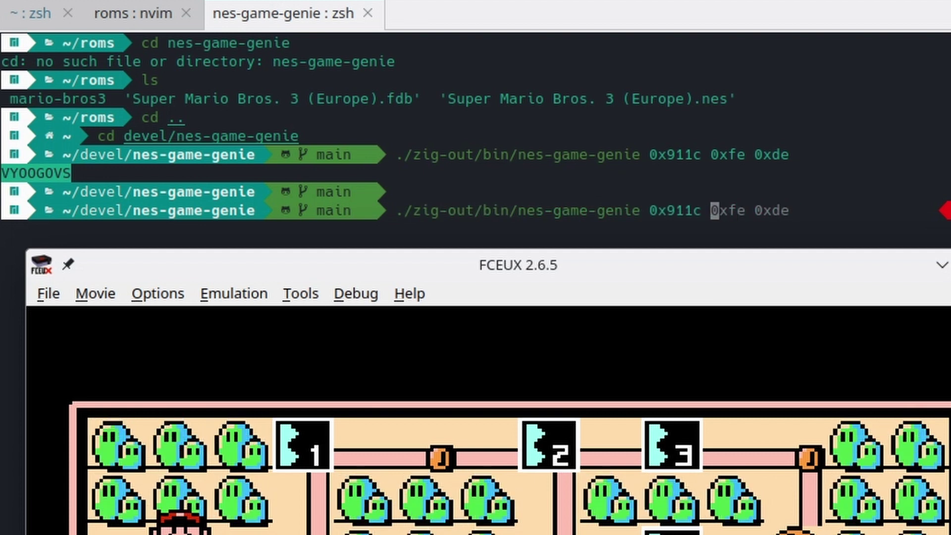
key("Left")
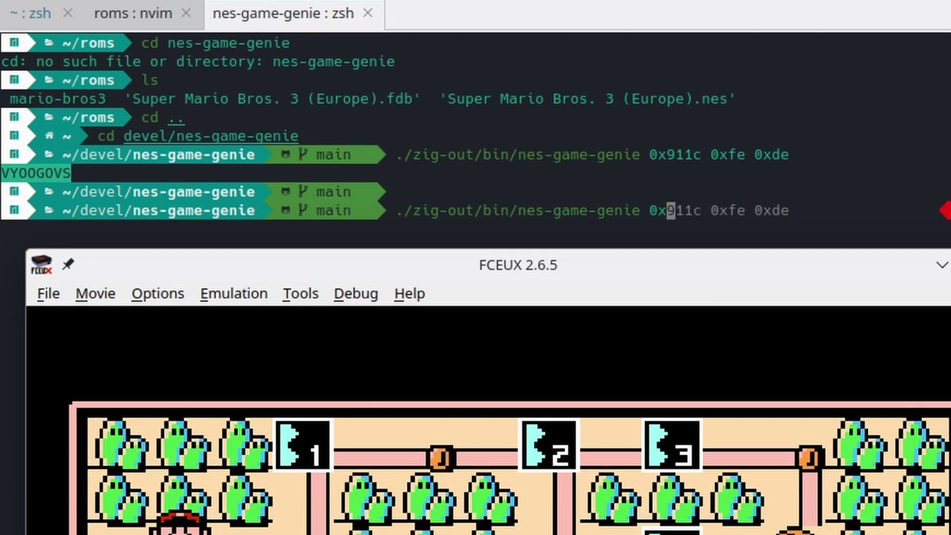
key("ctrl+k")
type("a3ef")
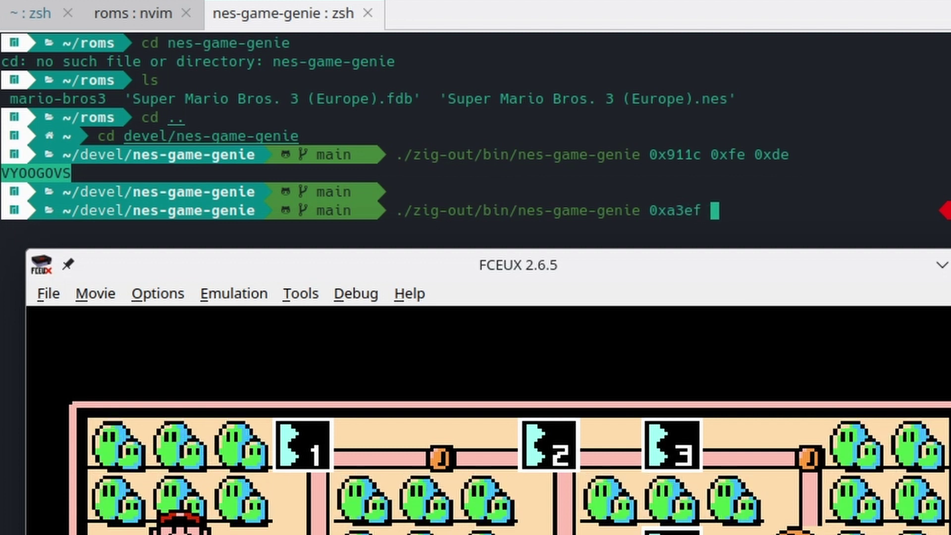
type(" 0xea 0x")
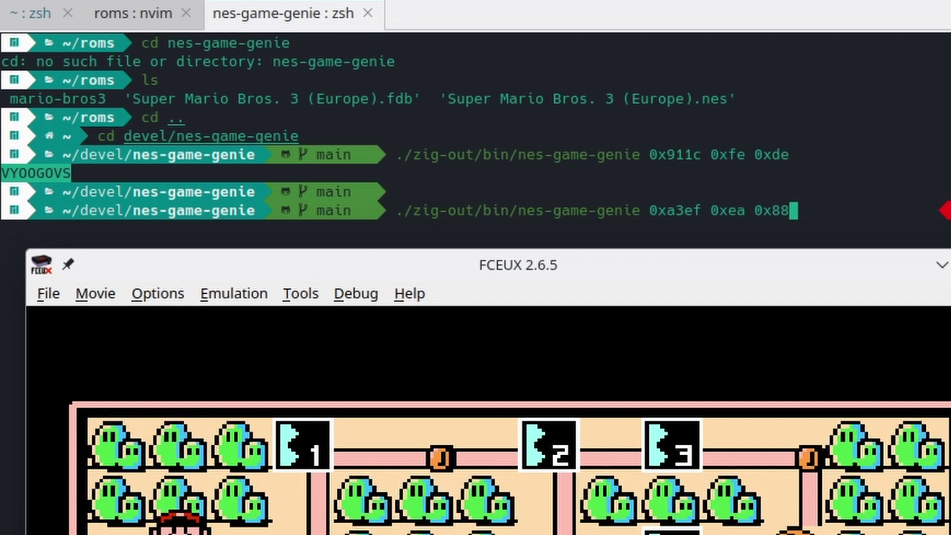
type("88")
key("Return")
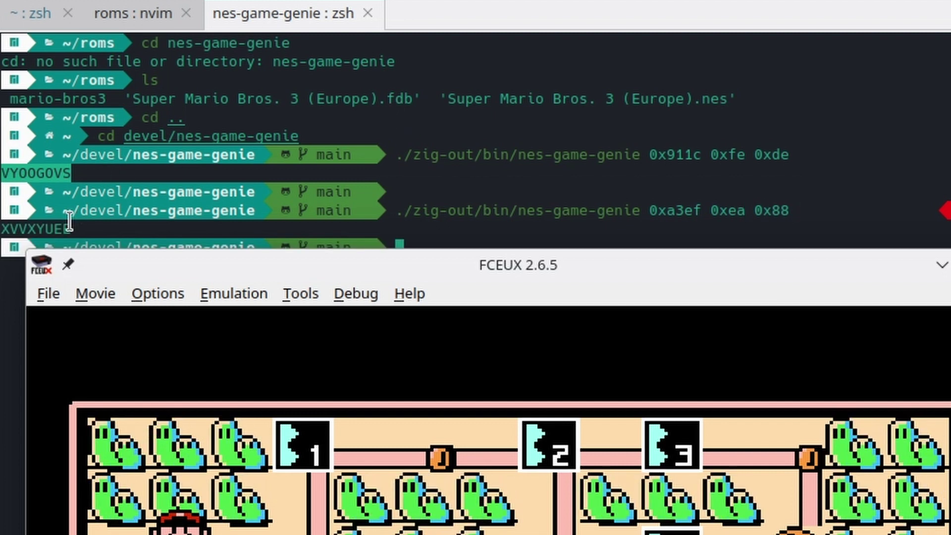
- Select the newly generated Game Genie code and switch back to the mario-bros3 notes
double_click(50, 229)
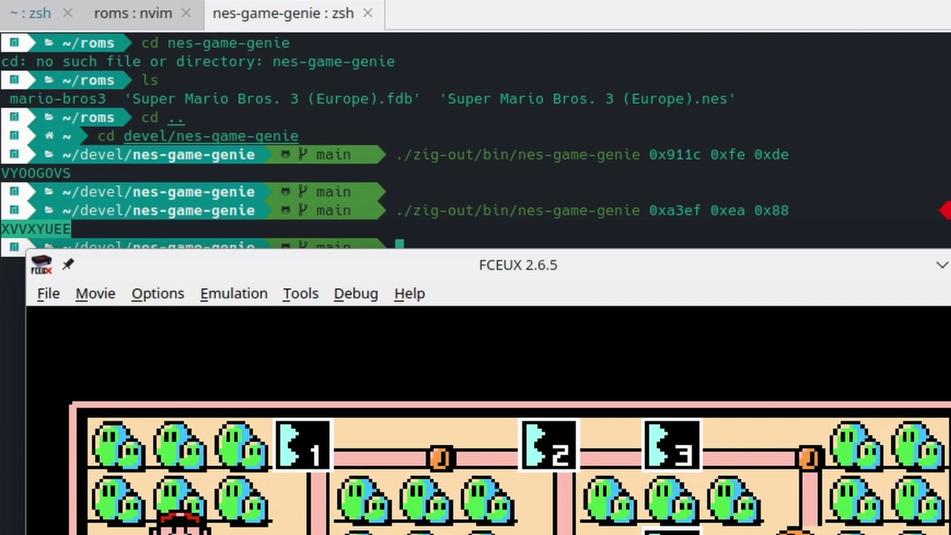
left_click(130, 8)
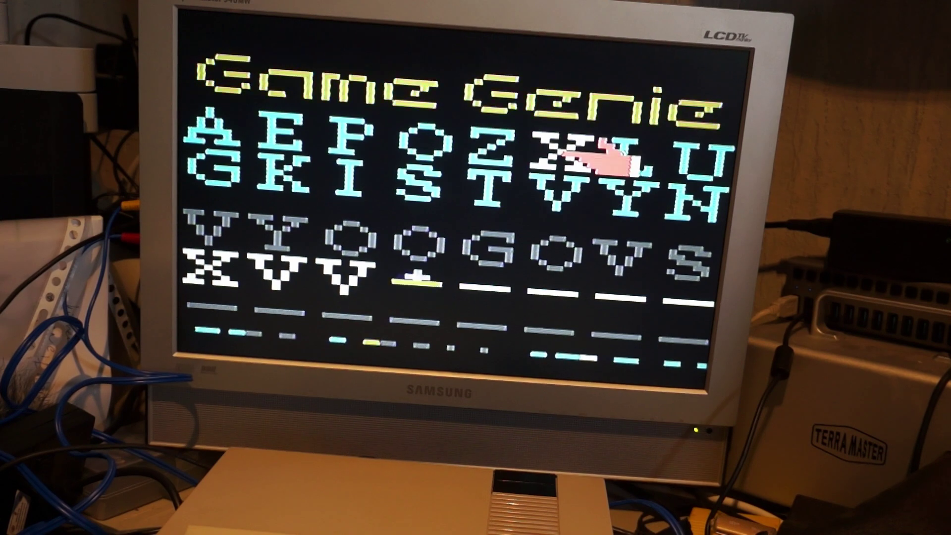
key("Return")
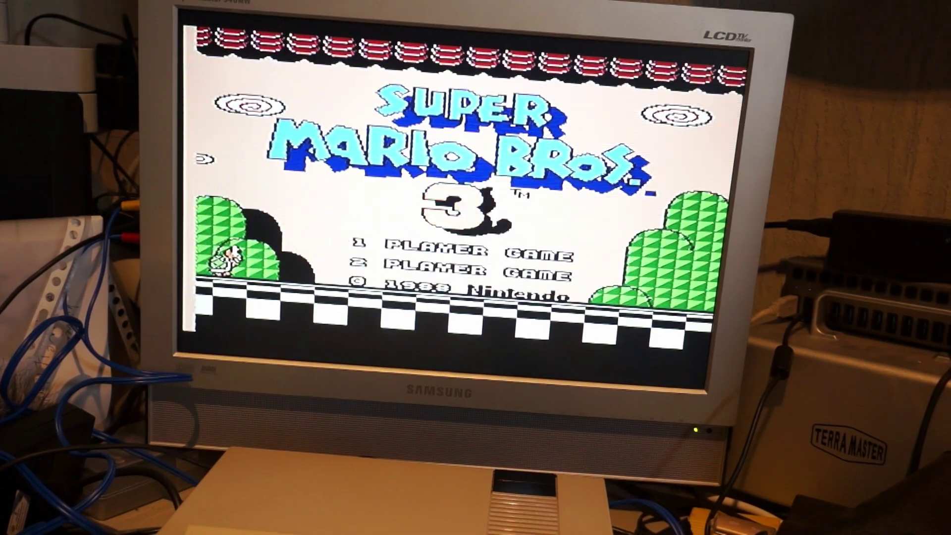
key("Return")
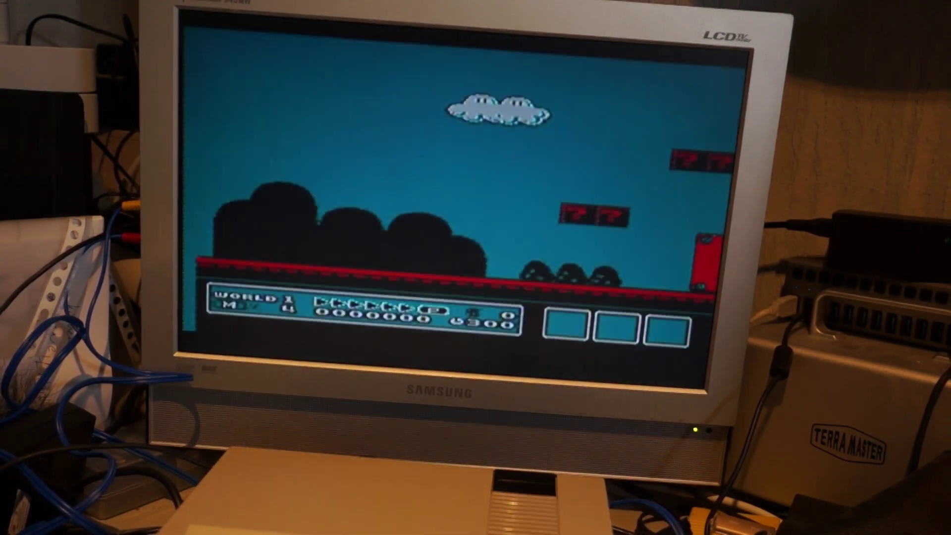
key("Right")
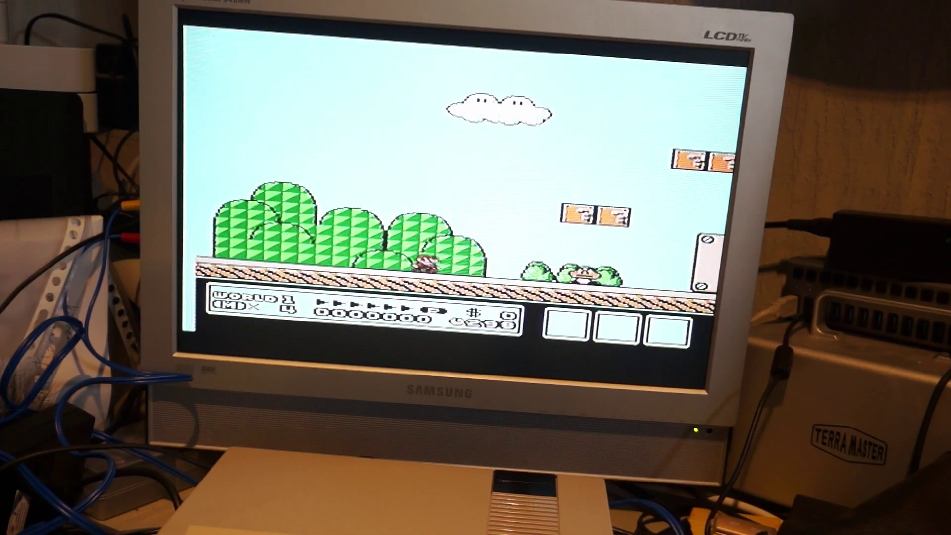
key("Right")
key("a")
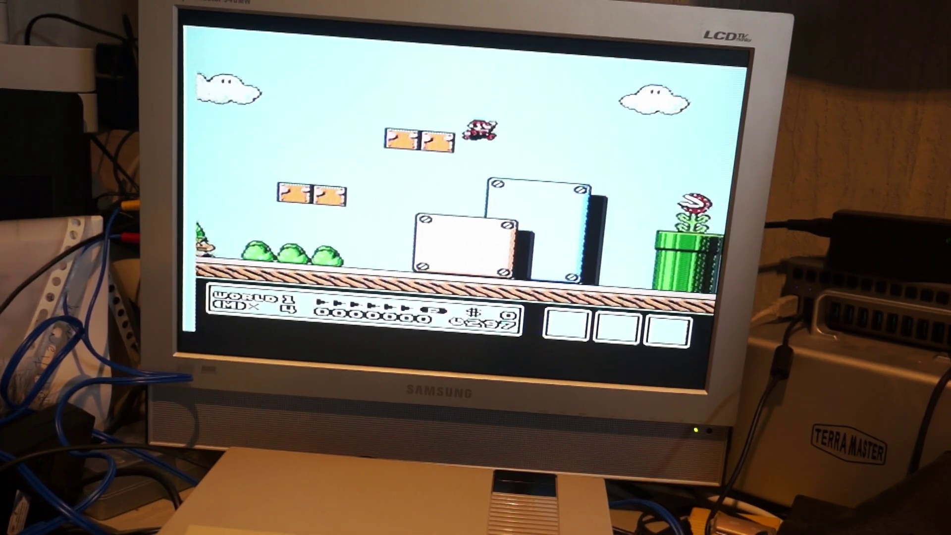
key("Left")
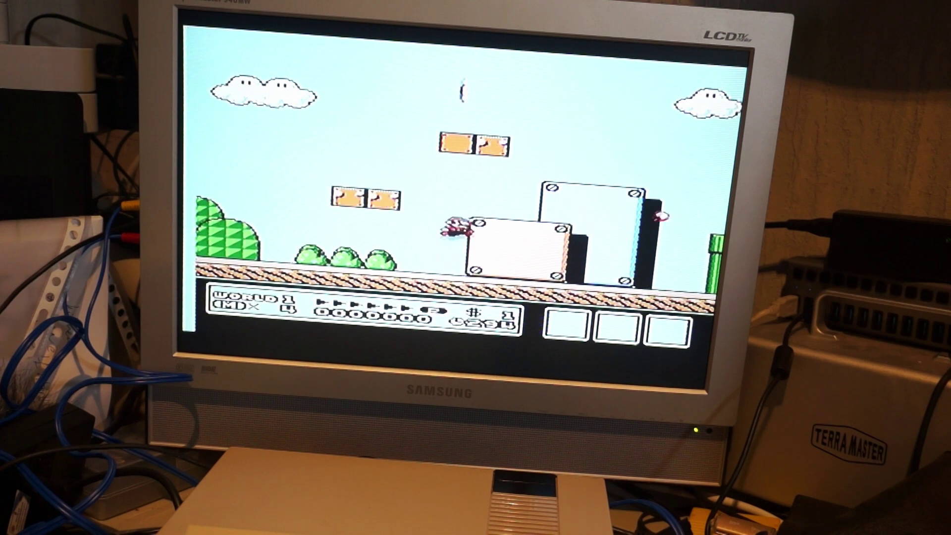
key("Right")
key("a")
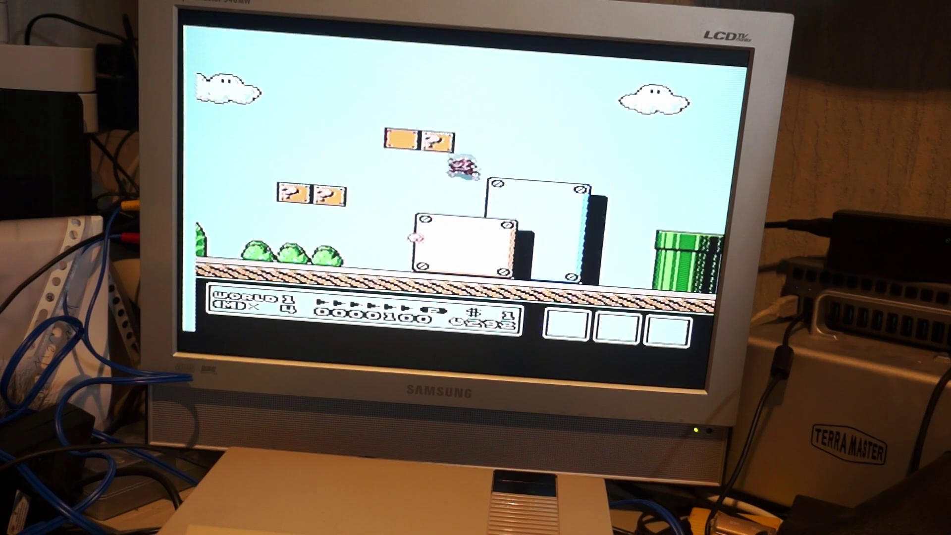
key("a")
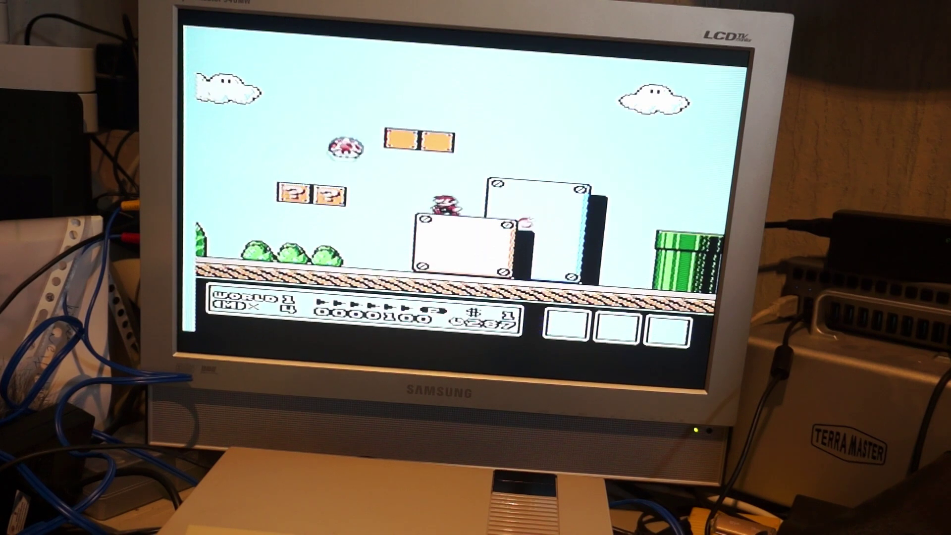
key("Left")
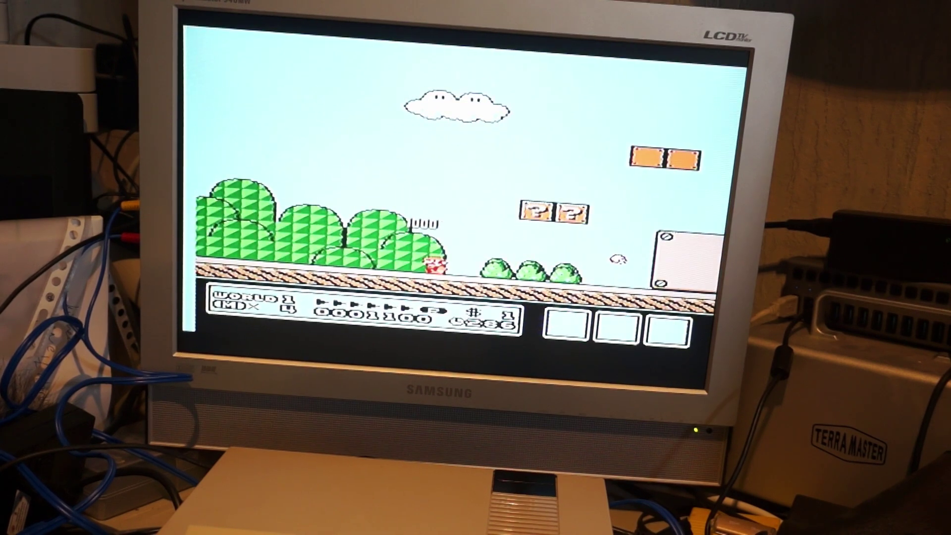
key("Right")
key("a")
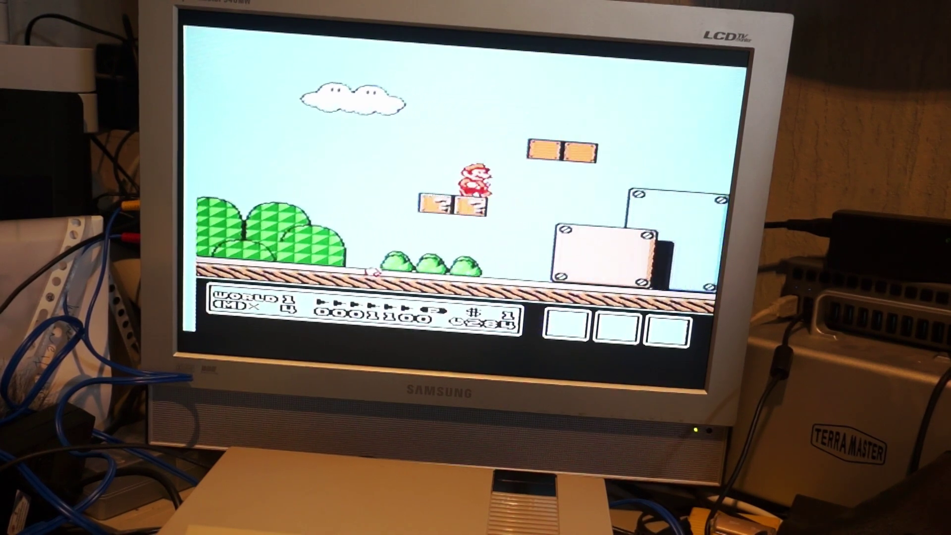
key("Right")
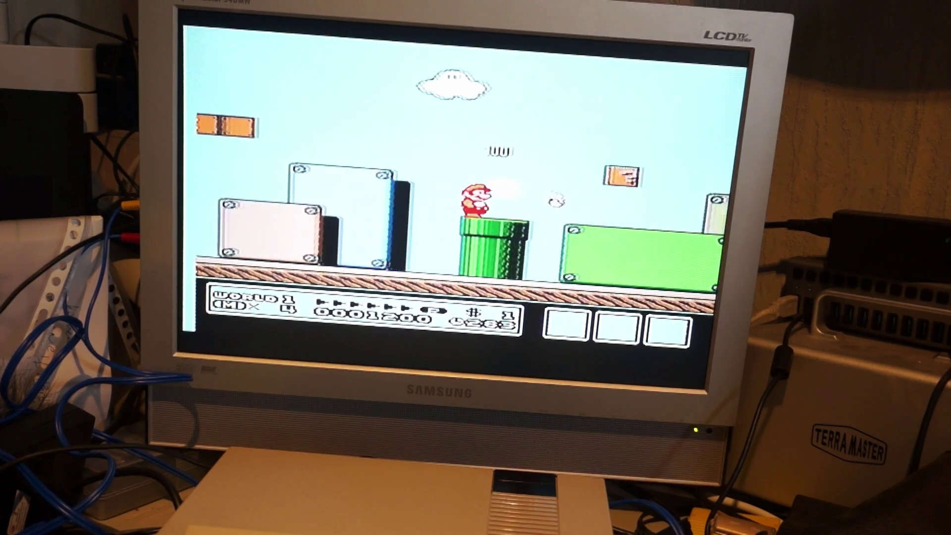
key("Right")
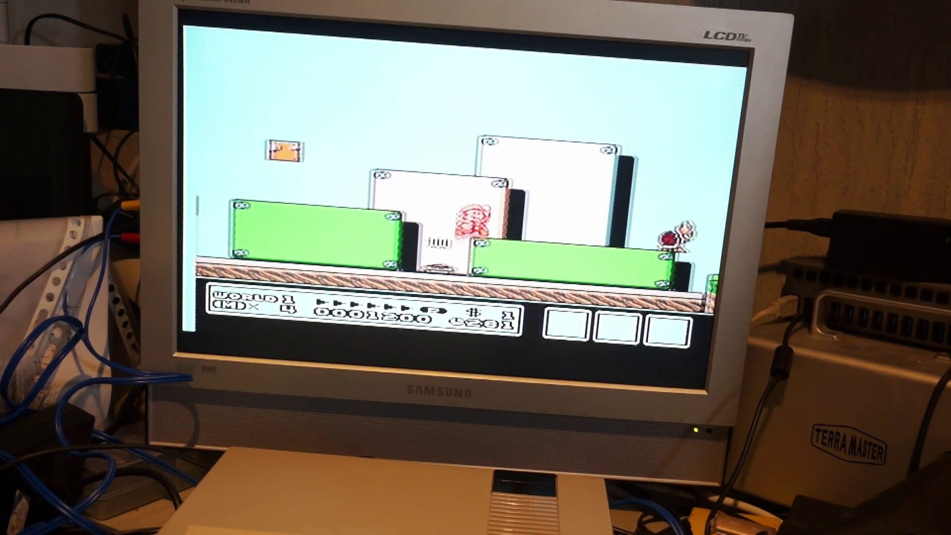
key("Right")
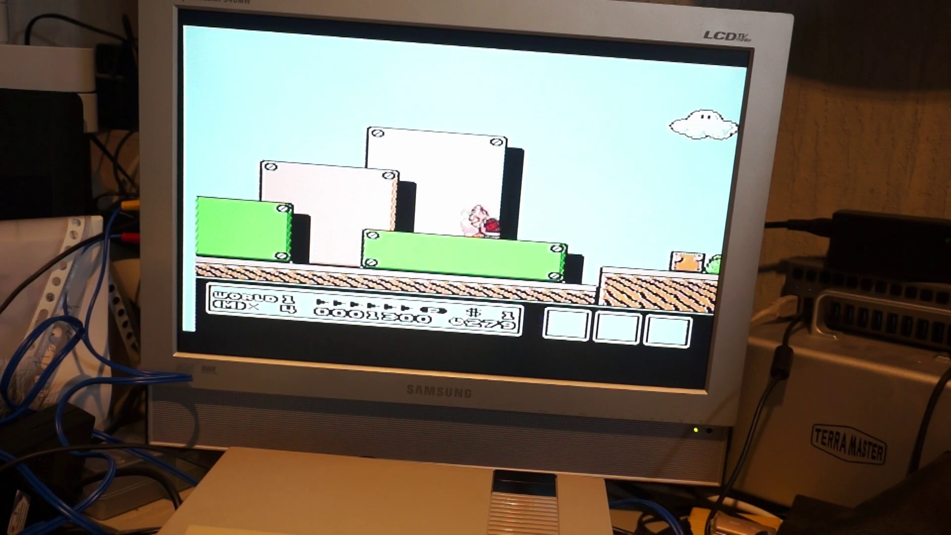
key("Right")
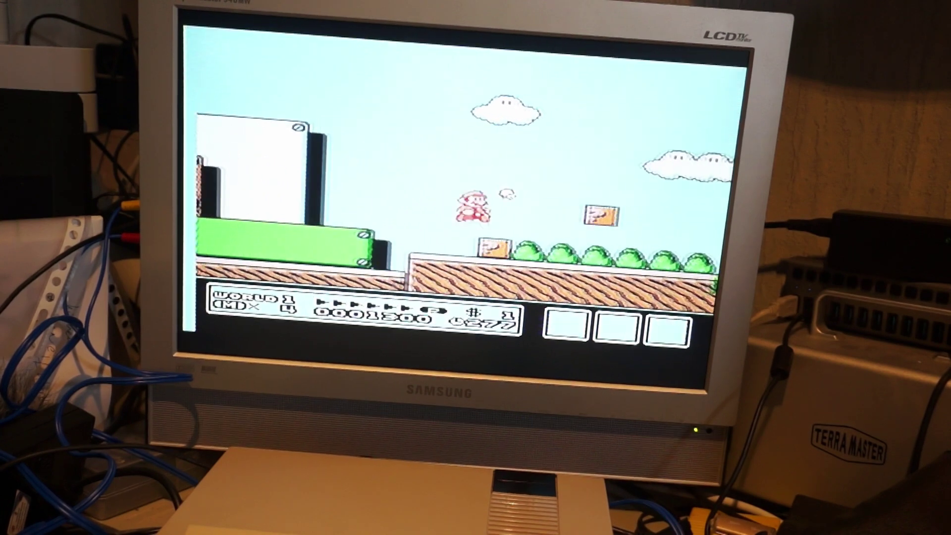
key("Right")
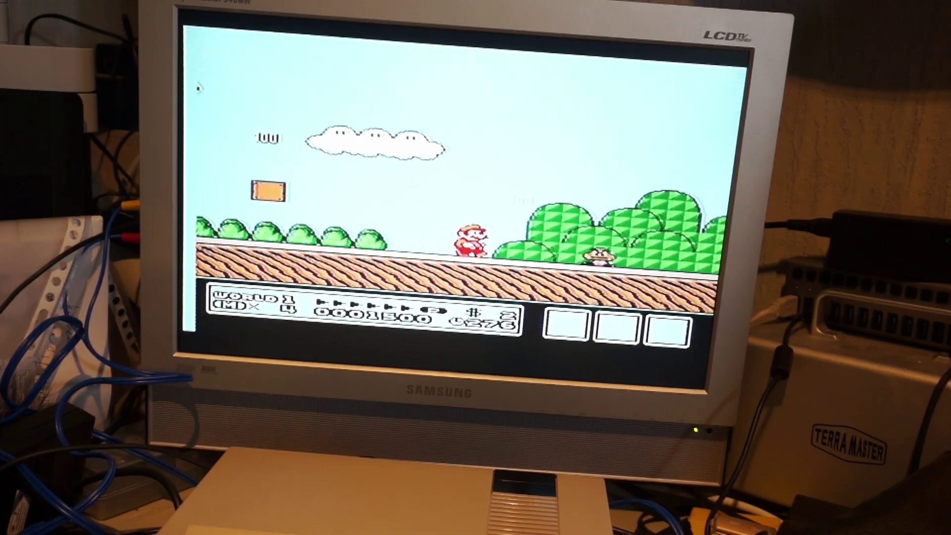
key("Right")
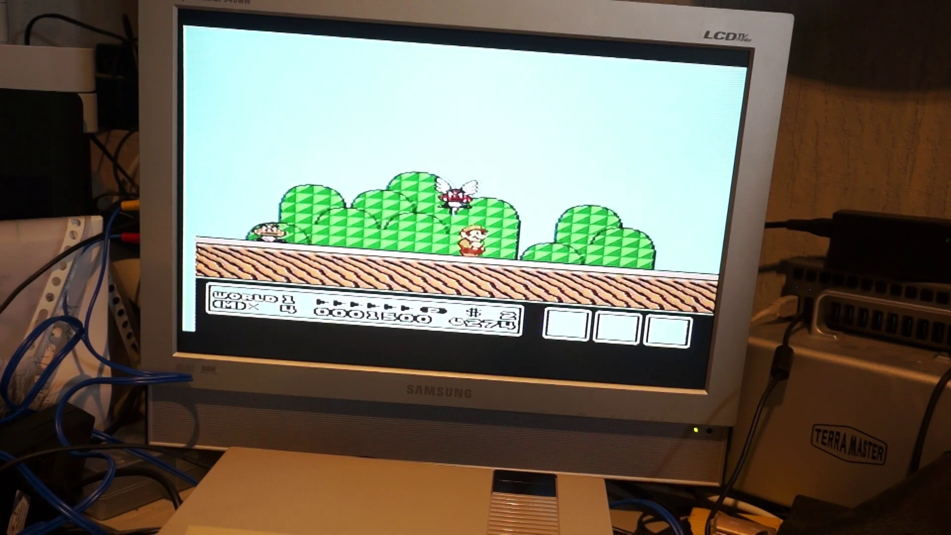
key("Right")
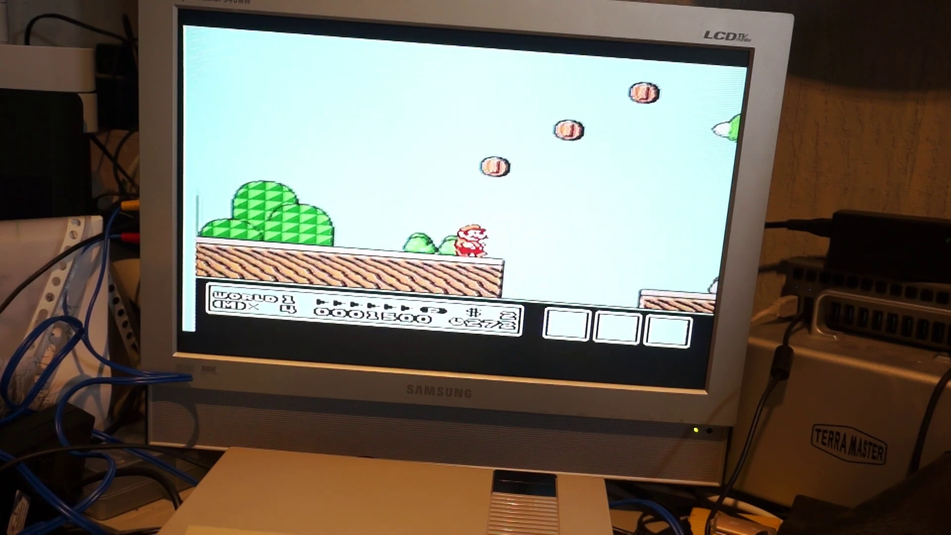